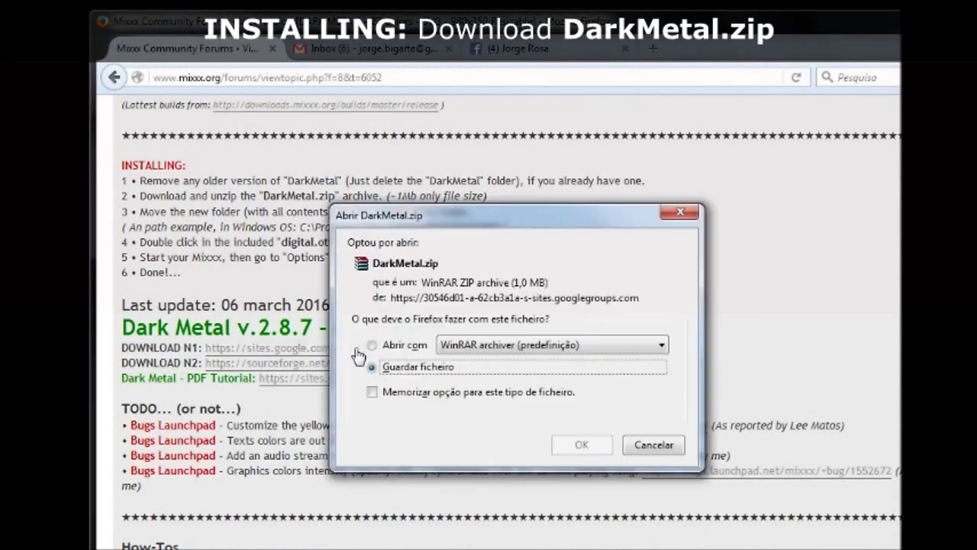
Save the DarkMetal.zip download and extract the archive onto the desktop
left_click(584, 445)
left_click(690, 504)
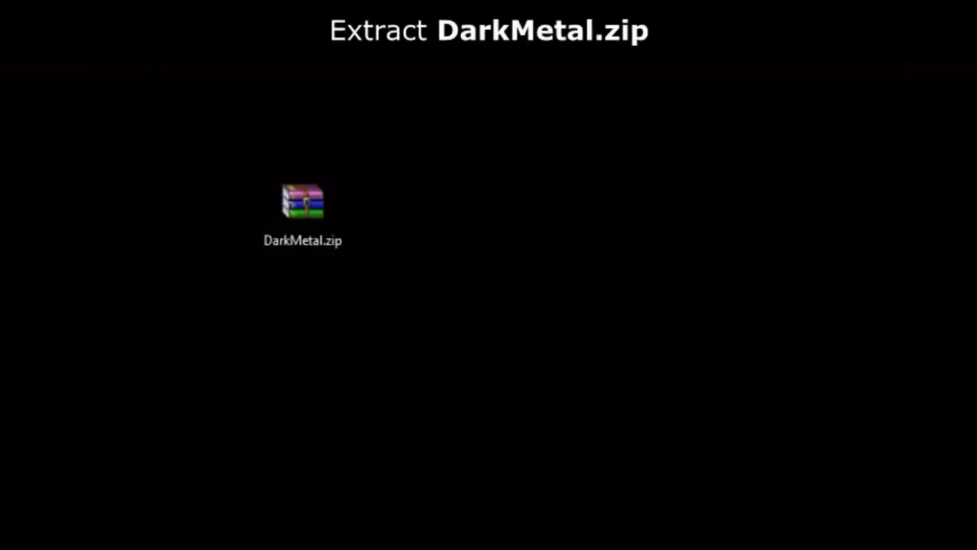
left_click_drag(303, 191, 424, 197)
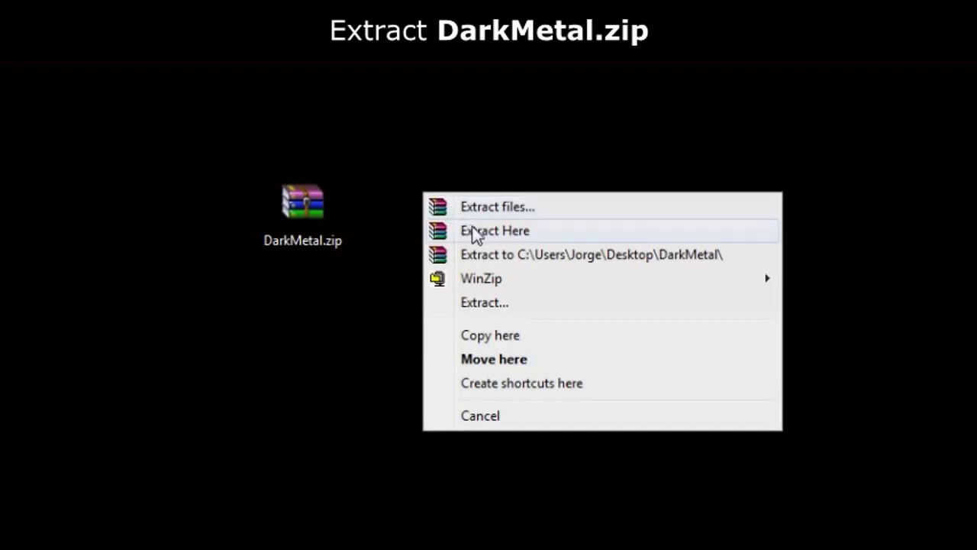
left_click(480, 230)
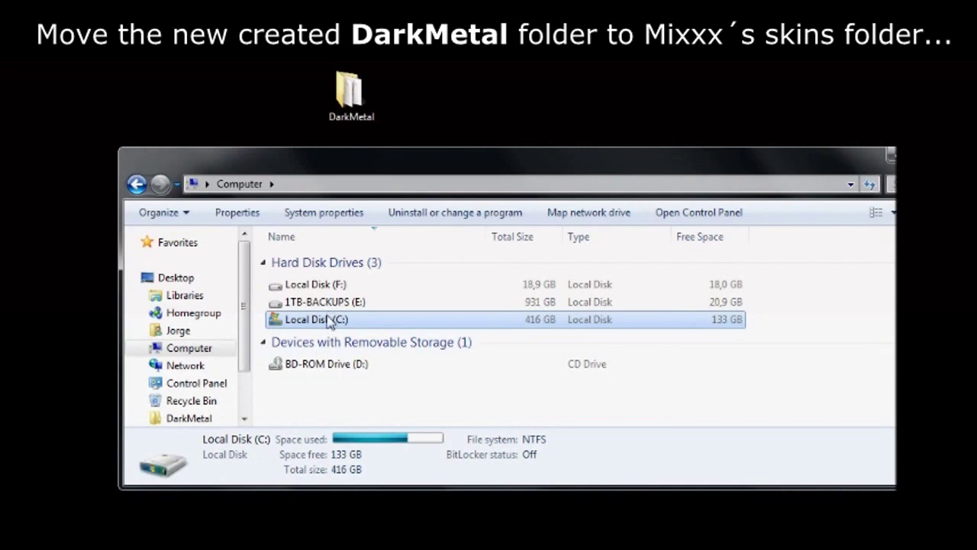
Open the Program Files folder on Local Disk (C:)
double_click(330, 321)
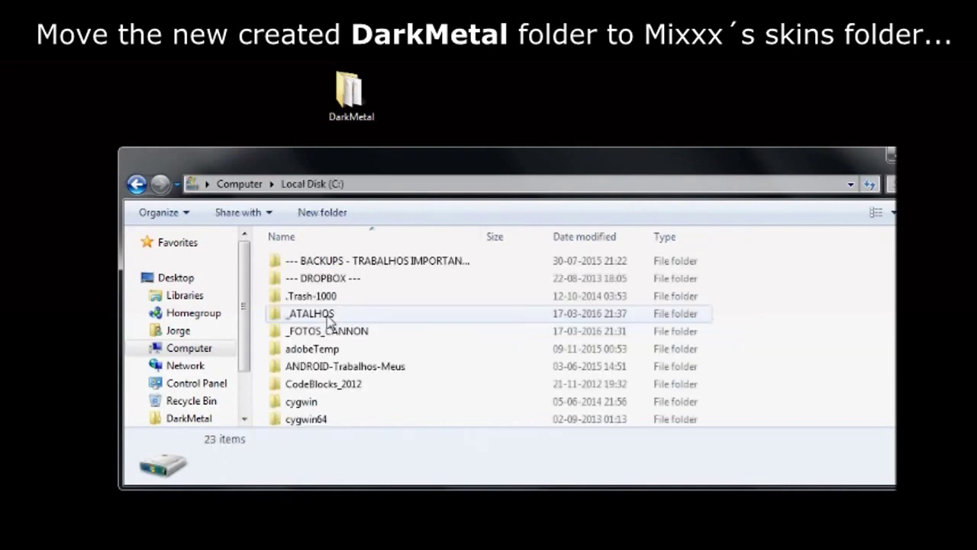
scroll(328, 324, "down", 5)
scroll(327, 327, "down", 1)
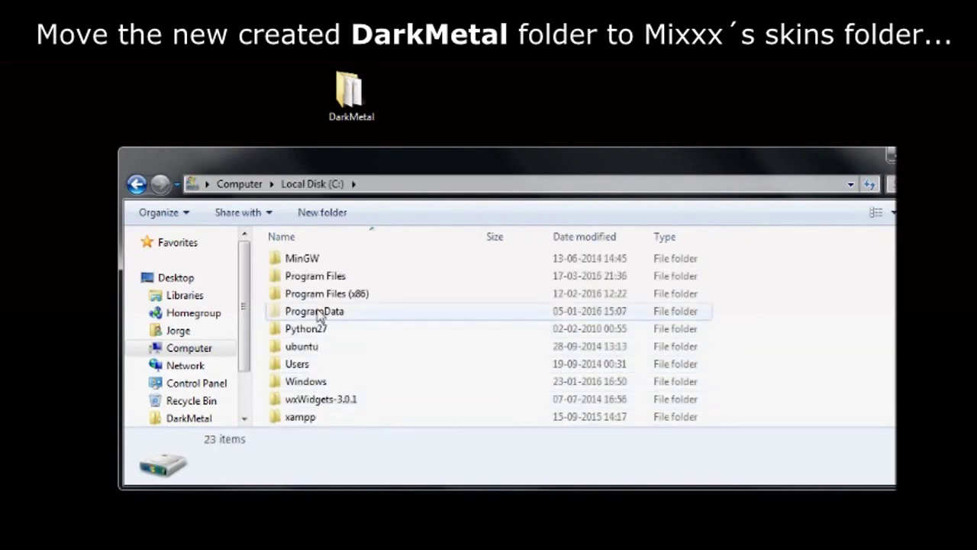
left_click(317, 280)
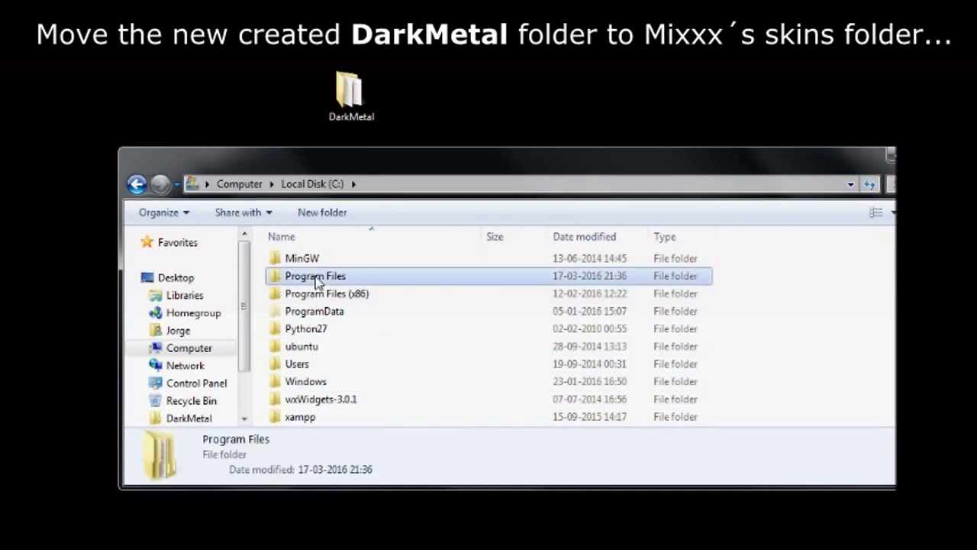
double_click(354, 276)
Move the DarkMetal folder from the desktop into the skins folder inside the Mixxx program folder
scroll(351, 280, "down", 6)
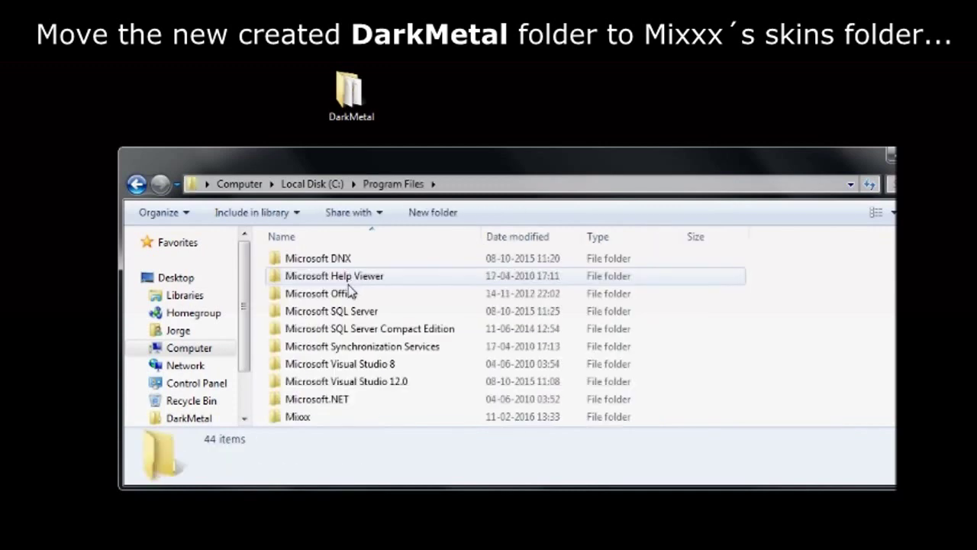
scroll(325, 368, "down", 1)
left_click(322, 367)
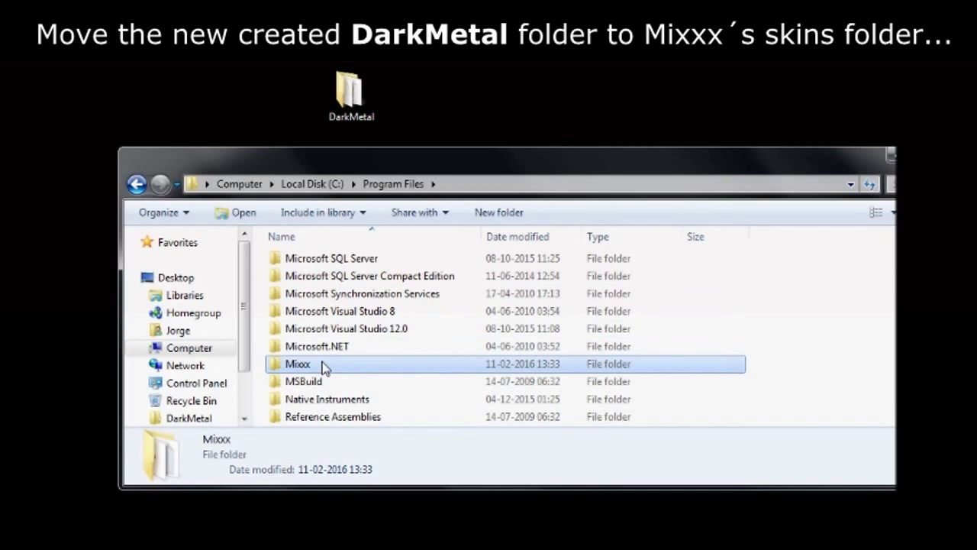
double_click(323, 365)
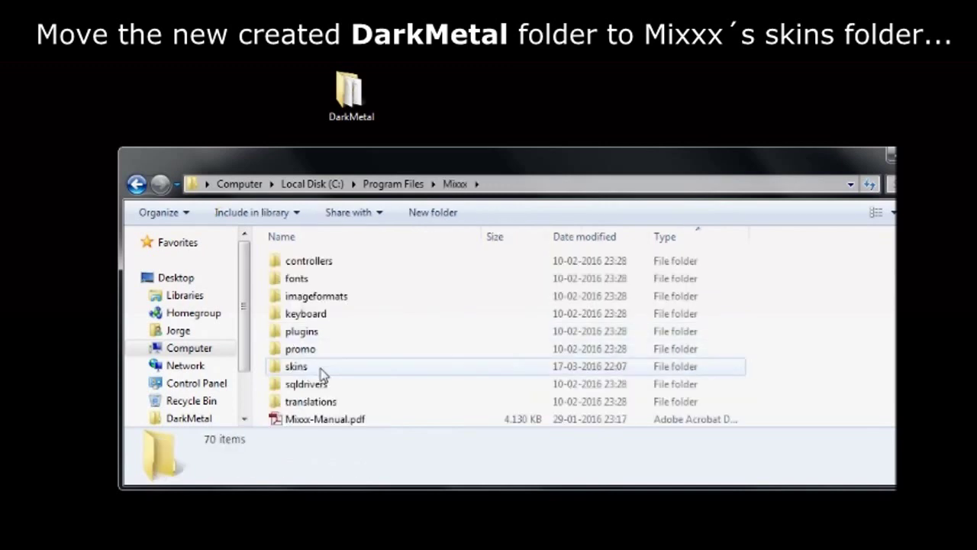
left_click(322, 370)
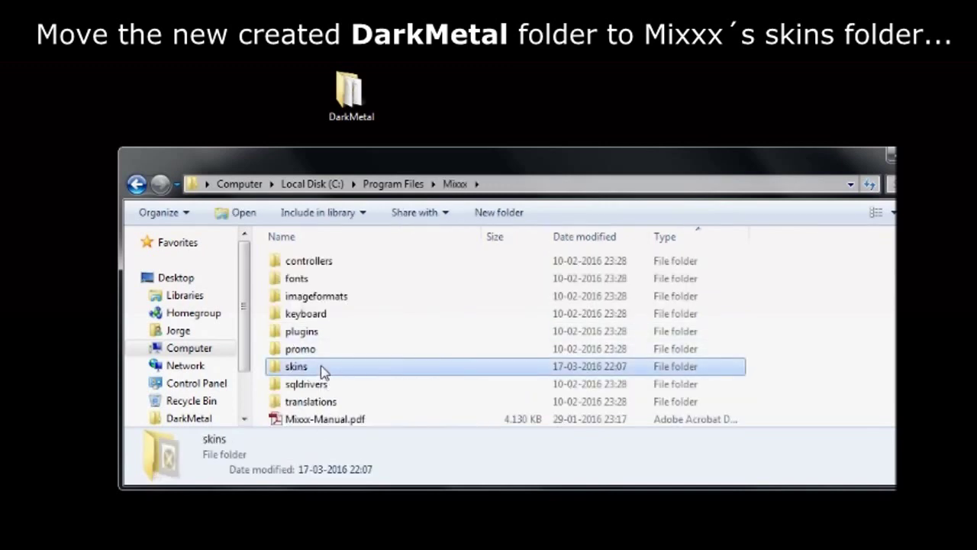
double_click(322, 370)
left_click_drag(347, 95, 323, 353)
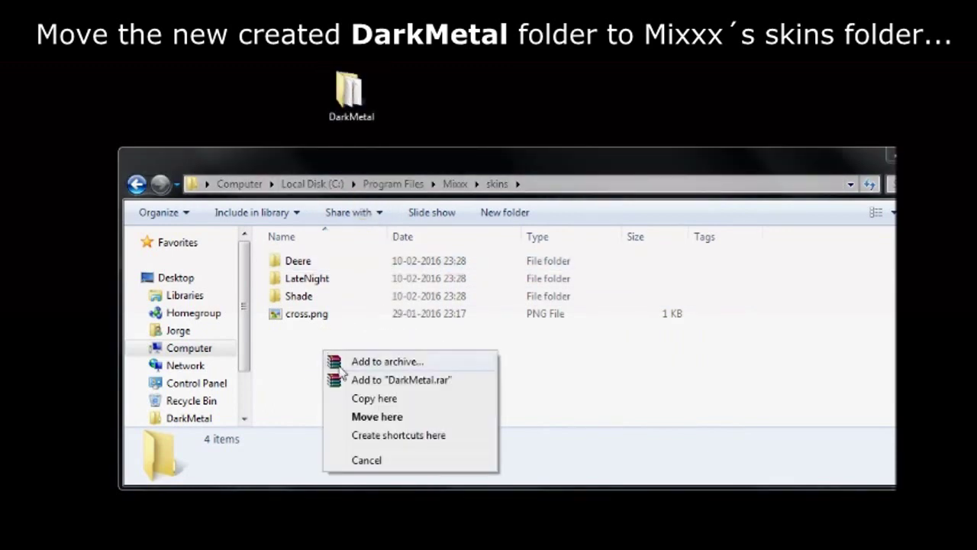
left_click(364, 417)
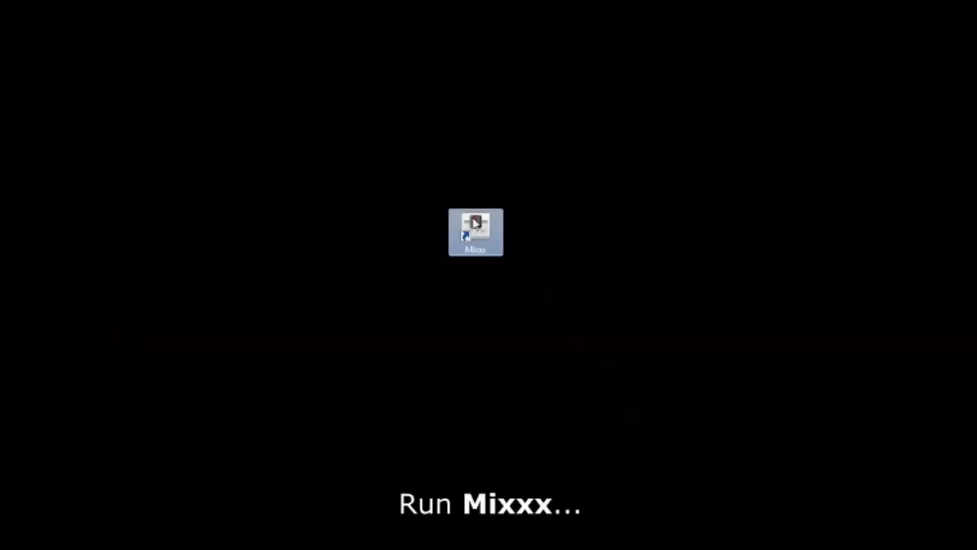
Launch Mixxx from its desktop shortcut and reposition its window near the upper edge of the screen
double_click(476, 224)
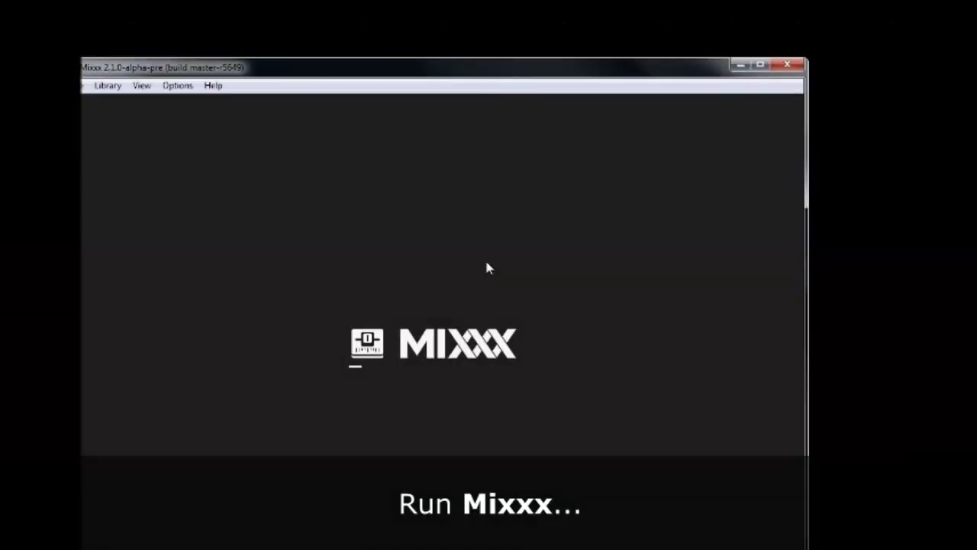
left_click_drag(504, 73, 578, 22)
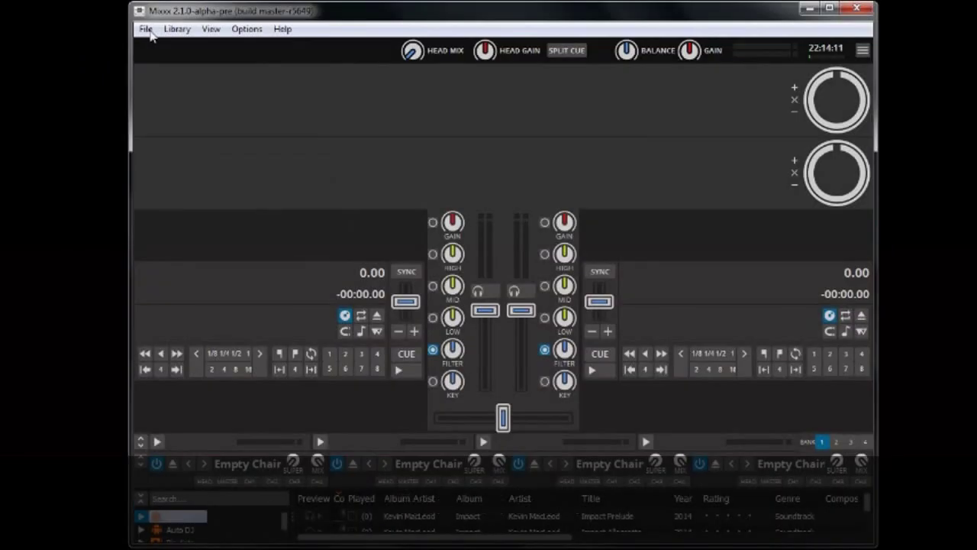
Set the skin to DarkMetal in the interface preferences
left_click(146, 29)
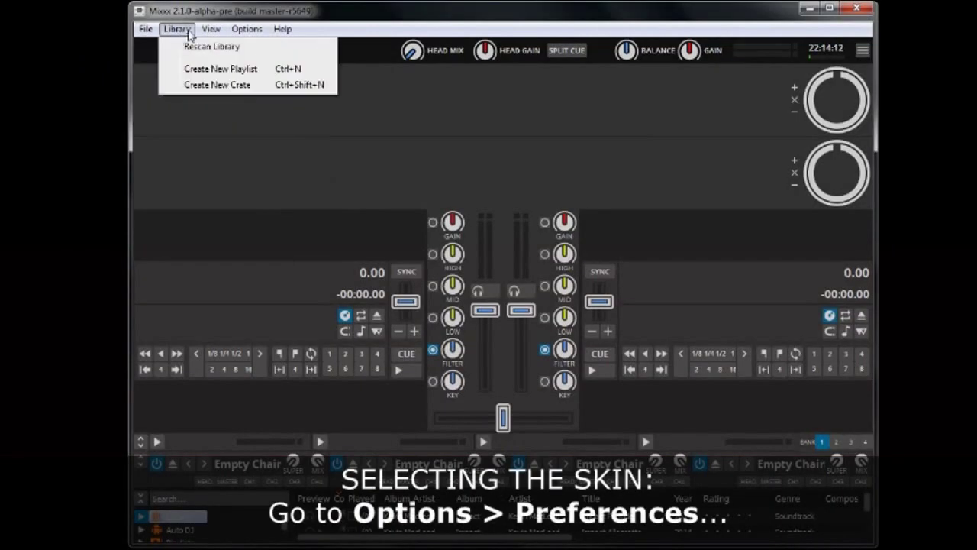
mouse_move(236, 34)
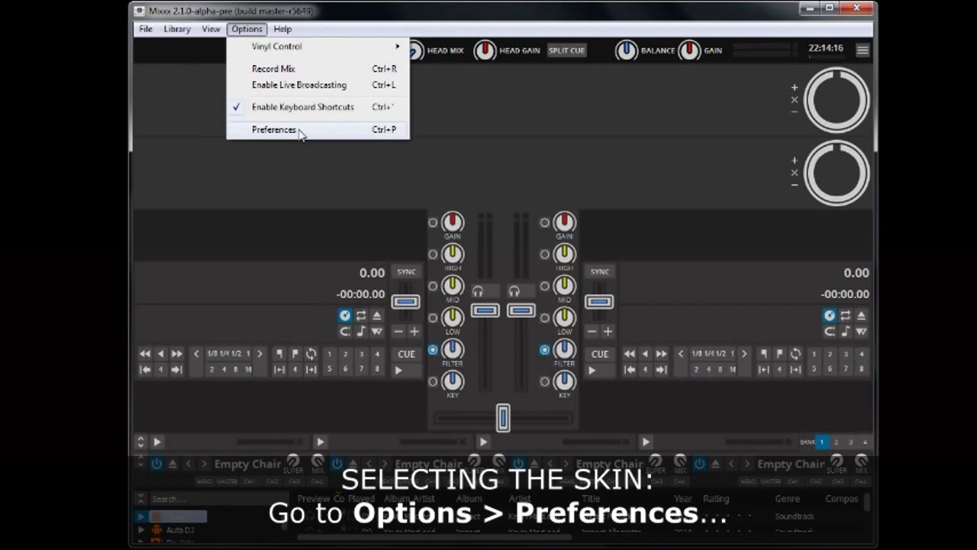
left_click(273, 130)
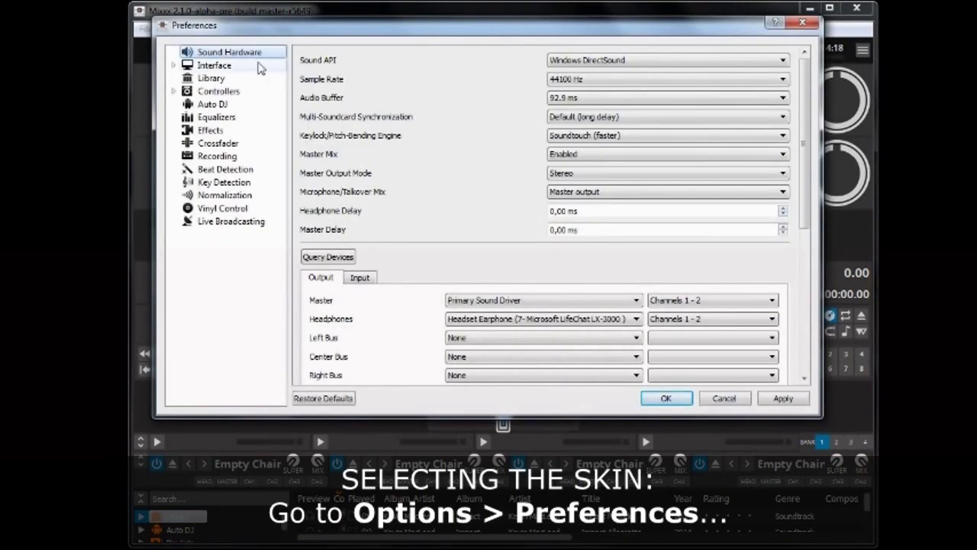
left_click(232, 67)
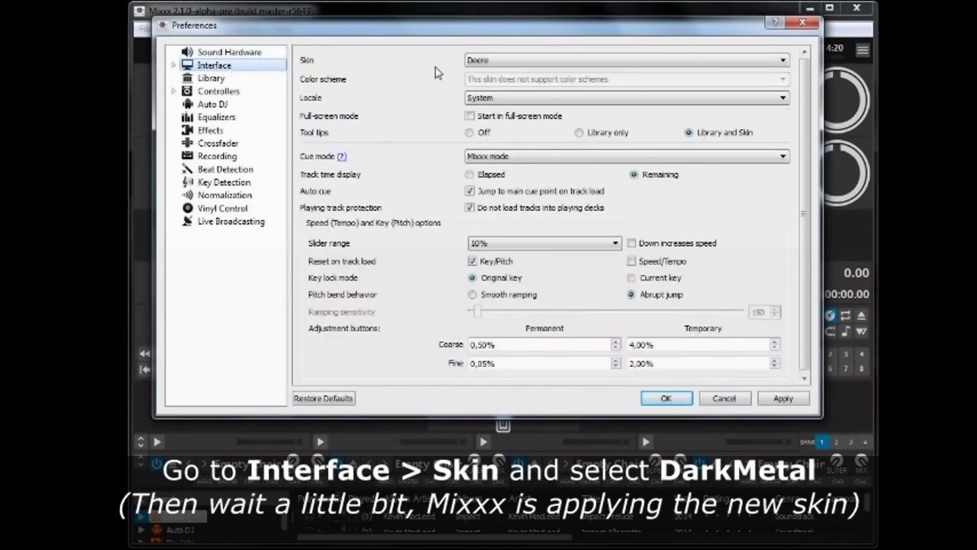
left_click(504, 61)
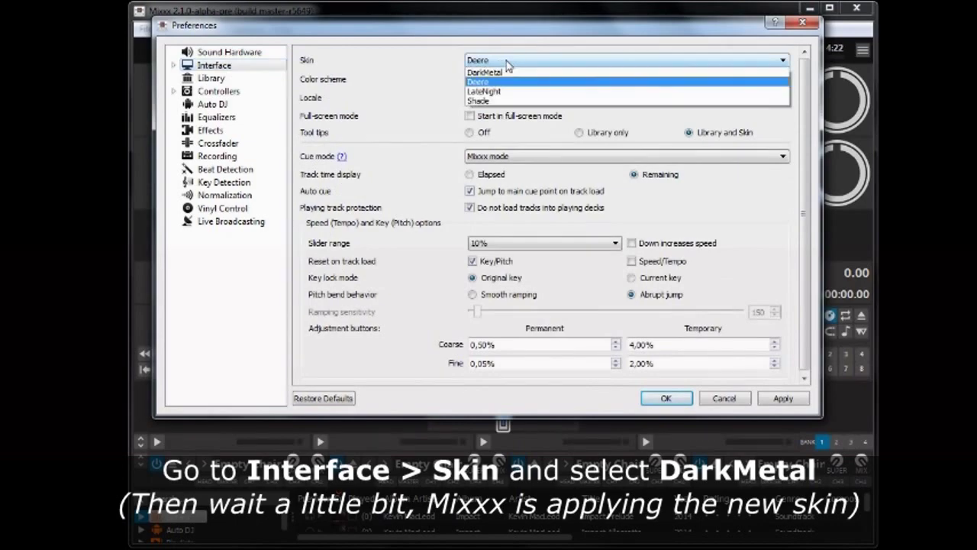
left_click(507, 73)
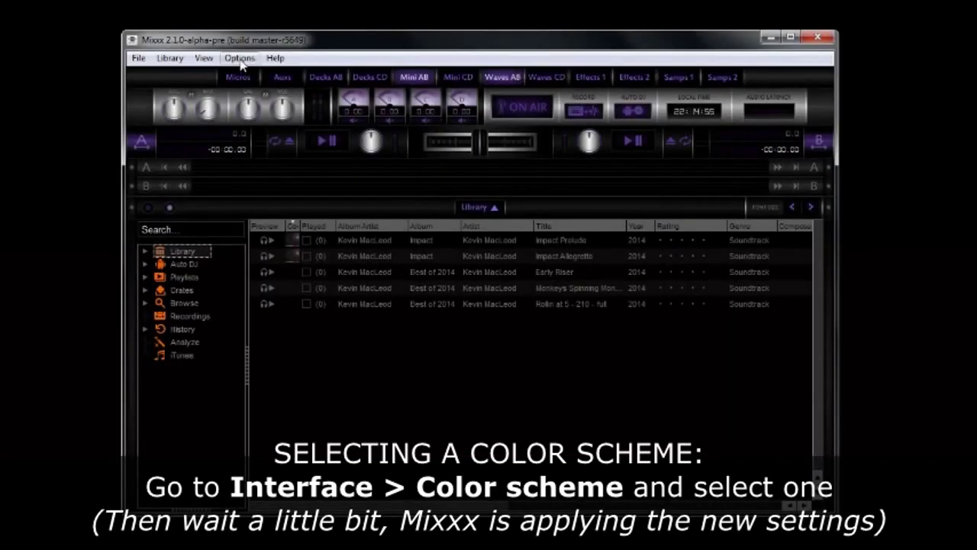
Set the skin's color scheme to Orange 1 (Normal/Devs/Pick) in the interface preferences and accept the change
left_click(239, 58)
left_click(267, 158)
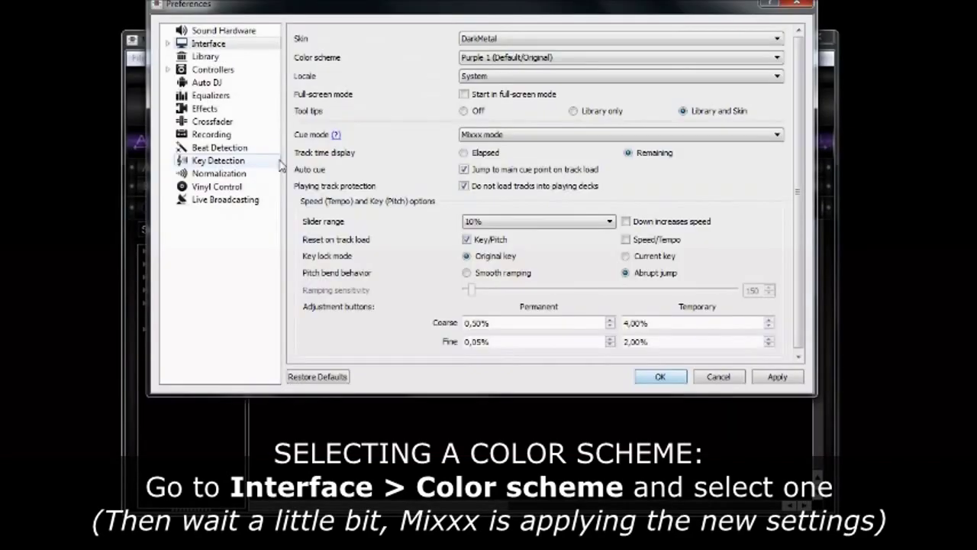
left_click(500, 59)
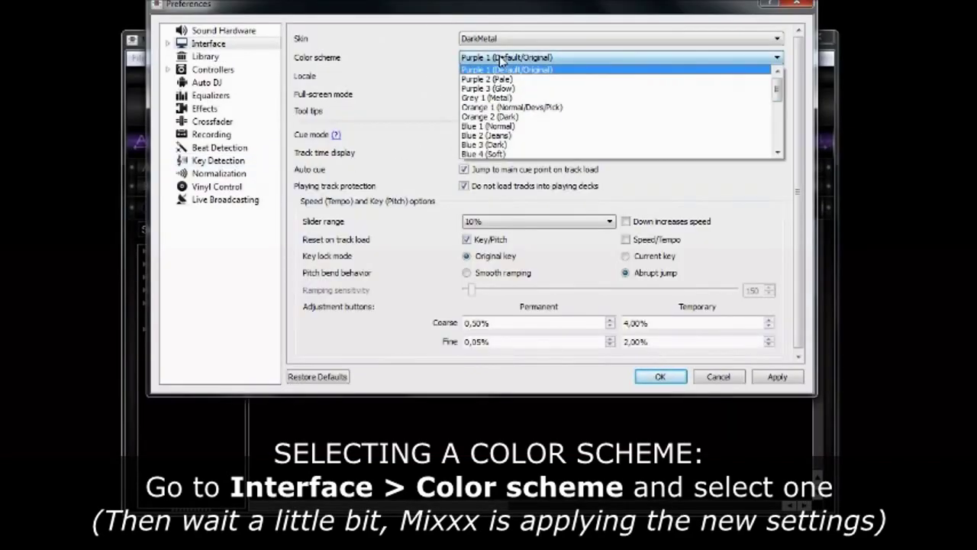
left_click(567, 108)
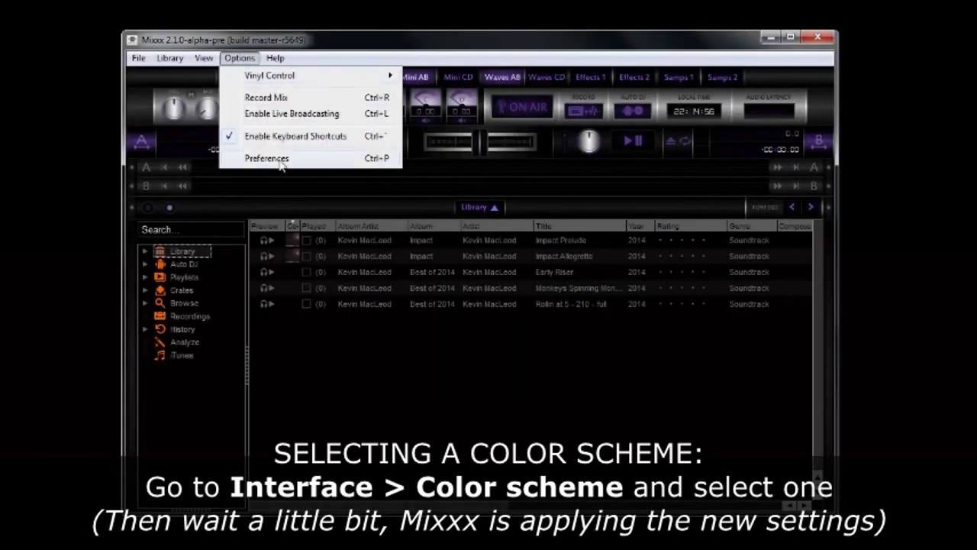
left_click(279, 160)
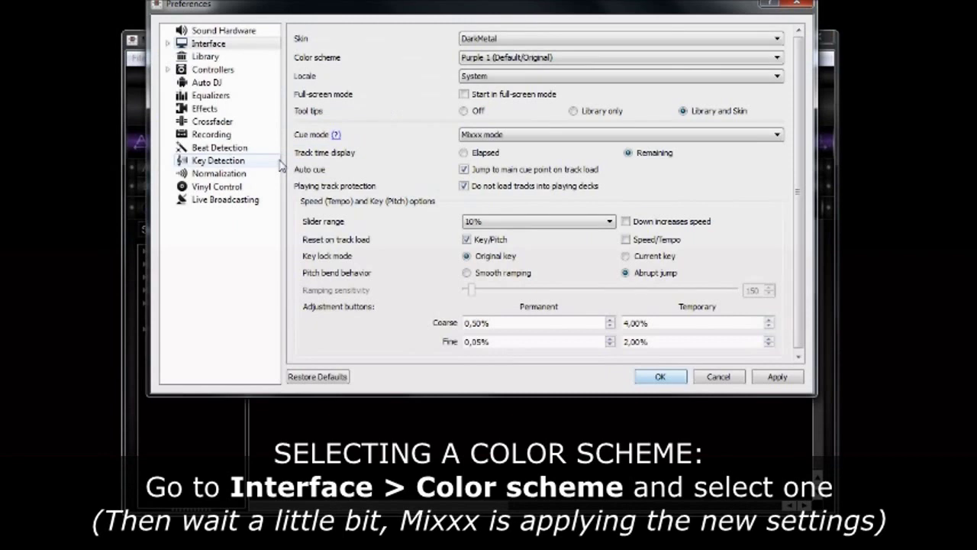
left_click(500, 59)
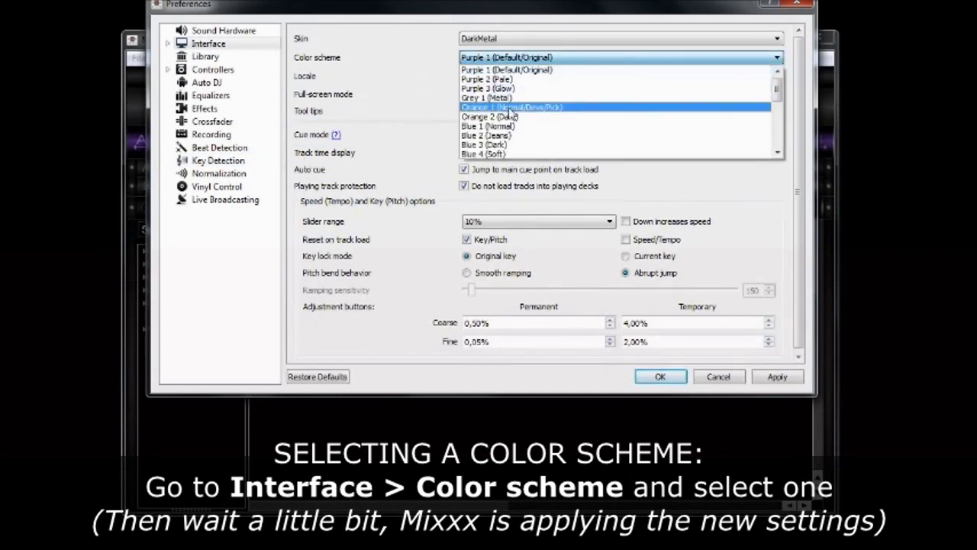
left_click(566, 110)
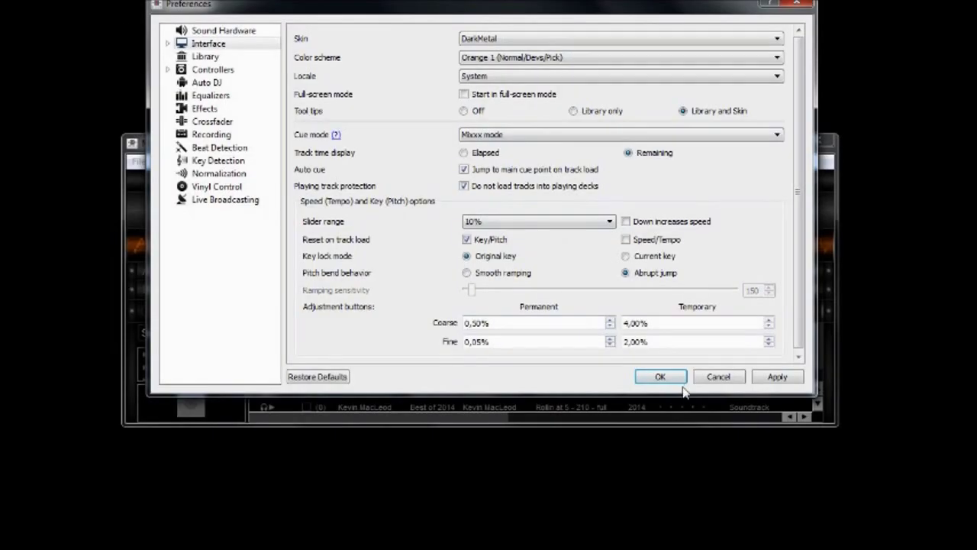
left_click(660, 377)
Move and enlarge the Mixxx window, and collapse the cover art pane below the library tree
left_click_drag(462, 148, 442, 26)
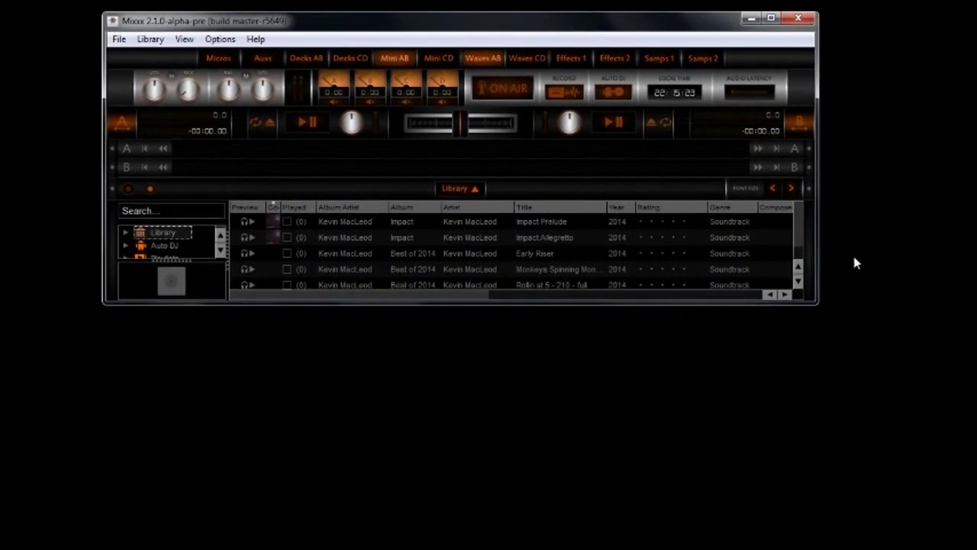
left_click_drag(818, 306, 876, 532)
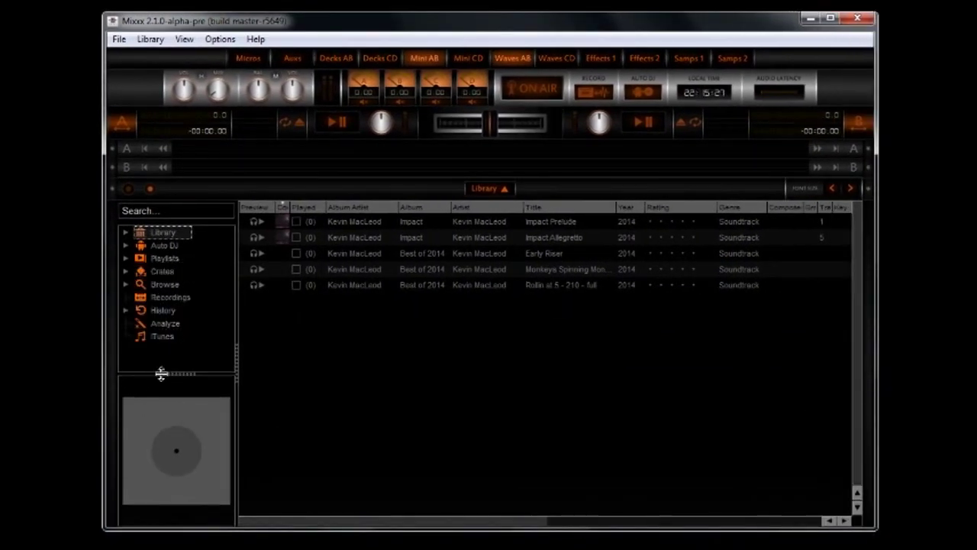
left_click_drag(174, 483, 178, 538)
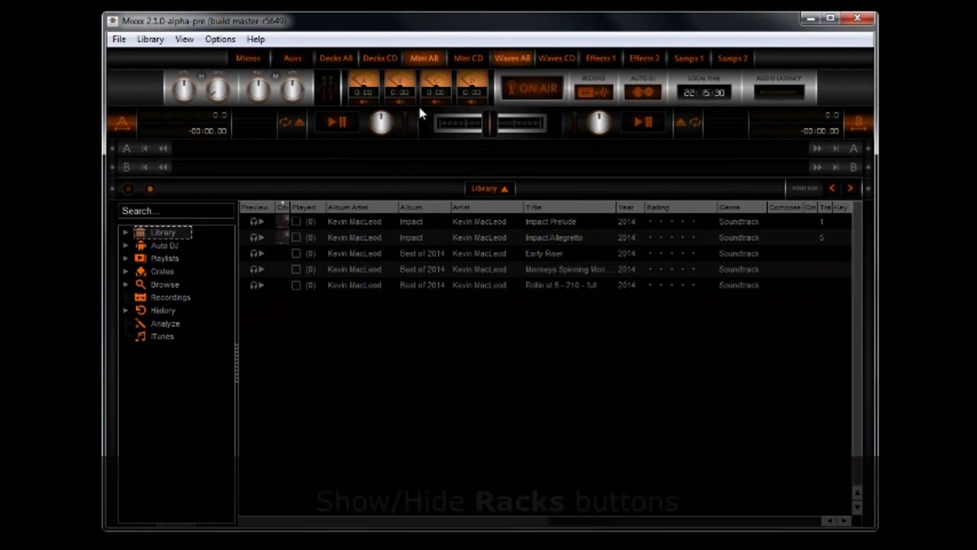
Hide the Mini AB rack and show the Decks AB rack
left_click(425, 59)
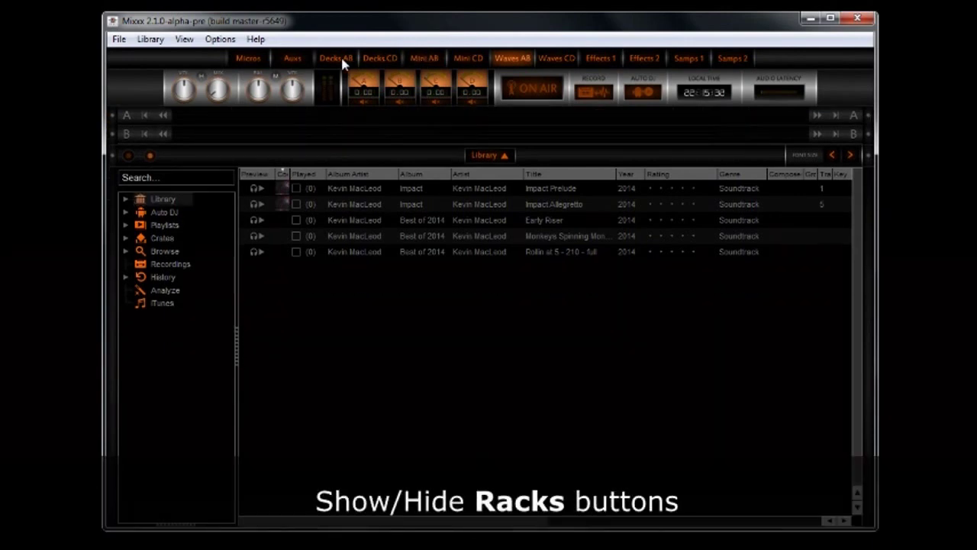
left_click(341, 59)
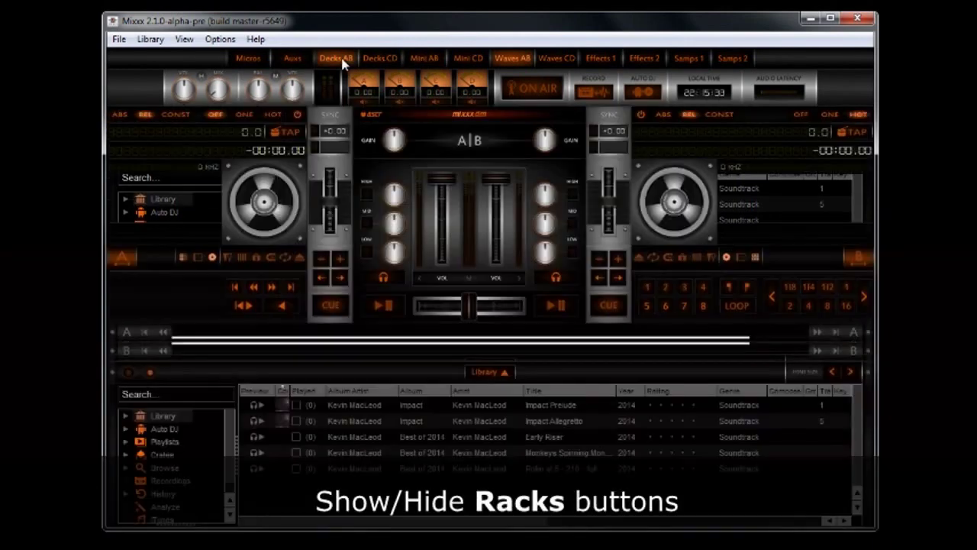
Load Impact Prelude into deck A, swapping it for Impact Allegretto and back again
double_click(407, 410)
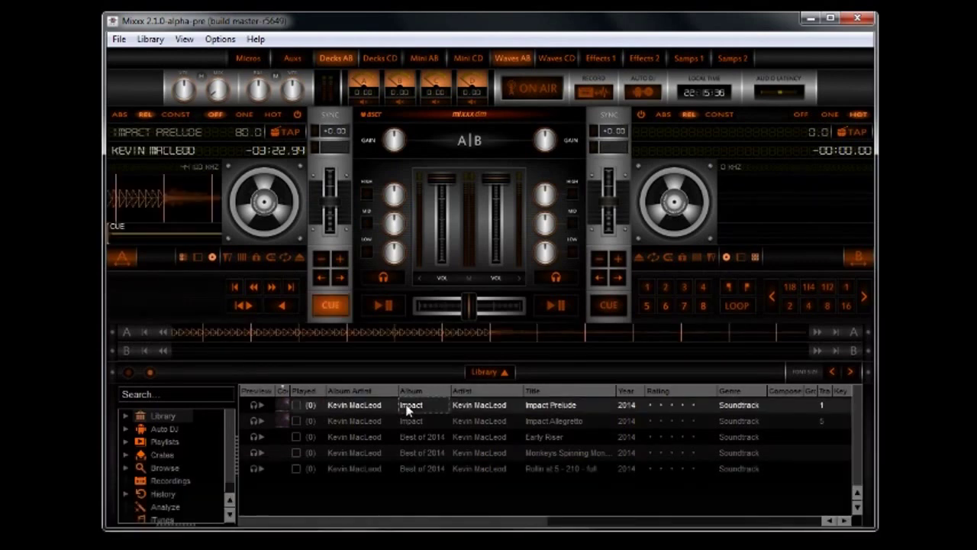
double_click(412, 421)
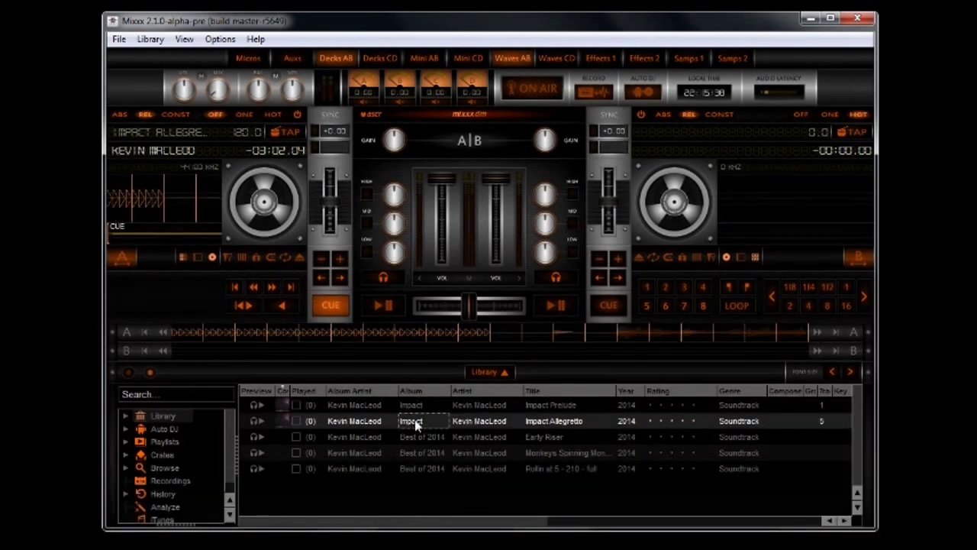
left_click(410, 405)
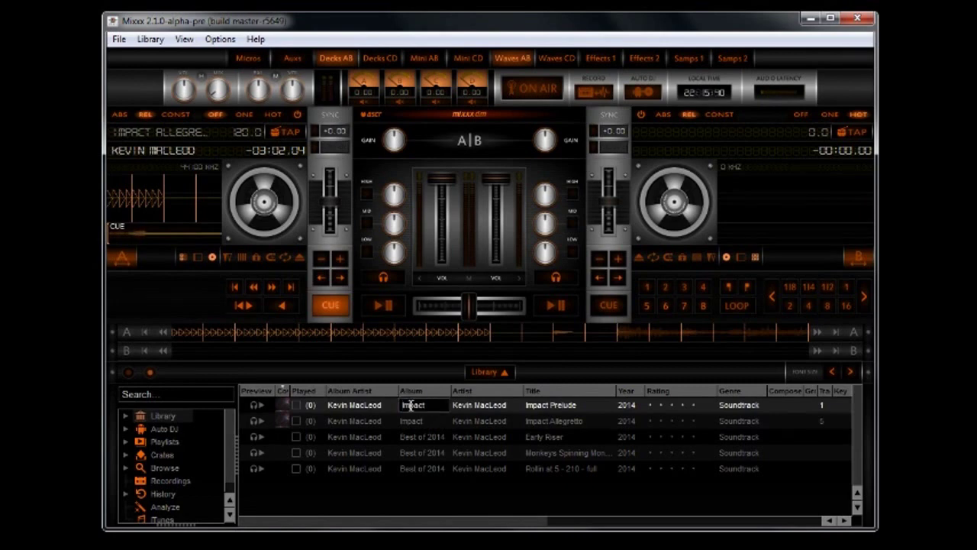
double_click(382, 409)
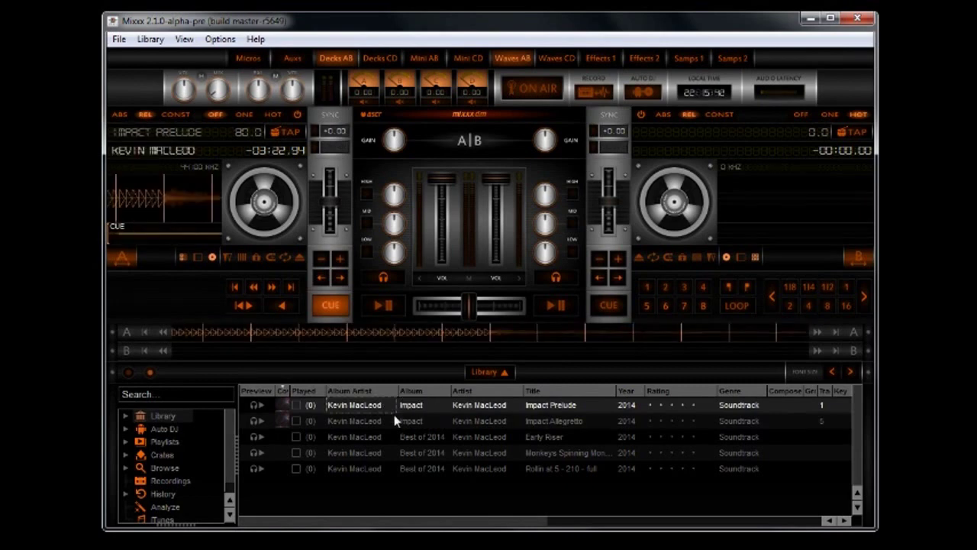
Load Impact Allegretto into deck B and start playing Impact Prelude on deck A
left_click(411, 421)
left_click_drag(758, 222, 759, 220)
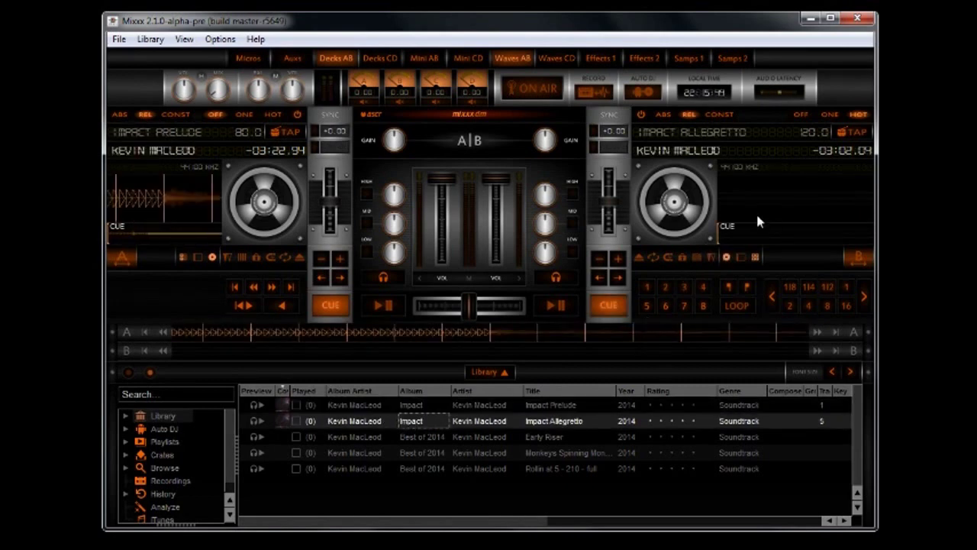
left_click(382, 307)
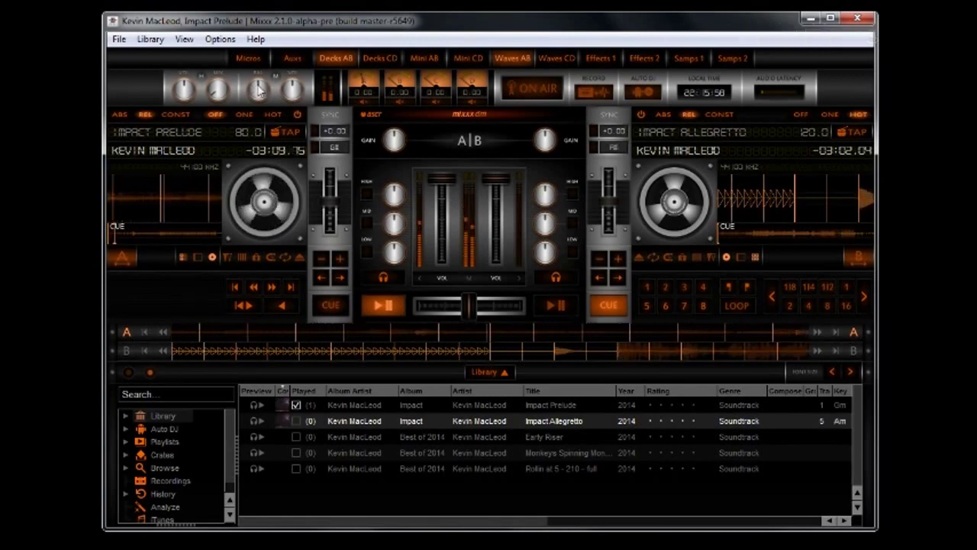
Scrub Impact Prelude backward and forward along deck A's wide waveform while it plays
left_click_drag(396, 340, 659, 345)
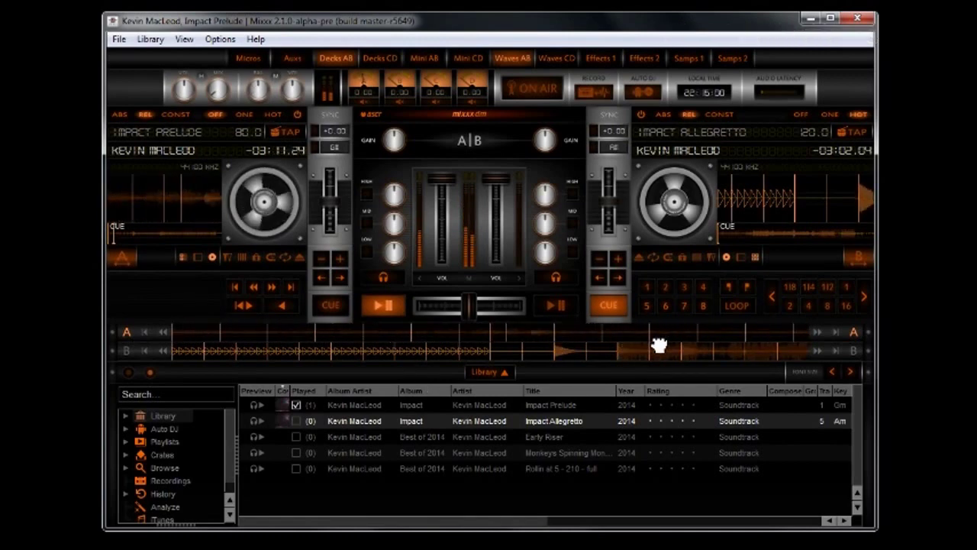
left_click_drag(388, 337, 623, 348)
left_click_drag(526, 343, 309, 346)
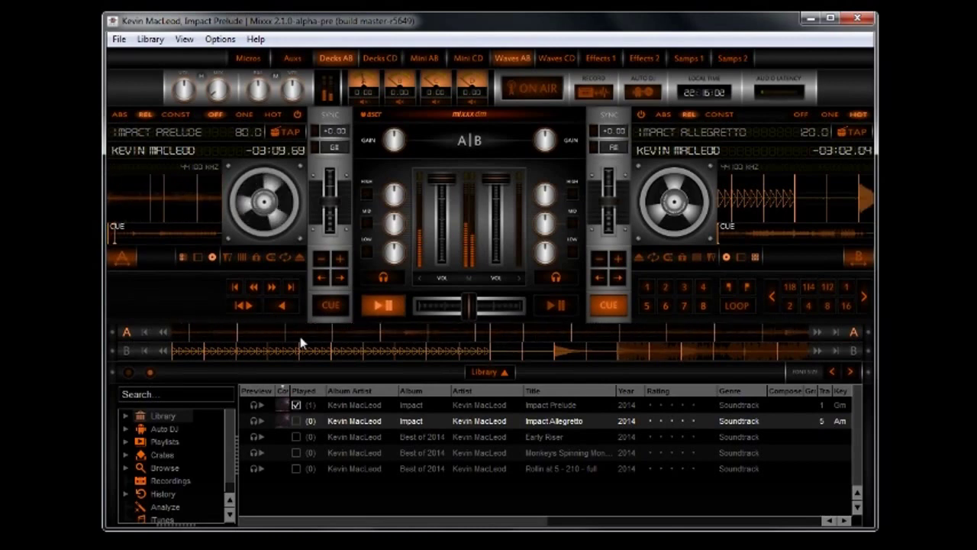
Rewind Impact Prelude on deck A and return it to the start of the track
left_click(254, 287)
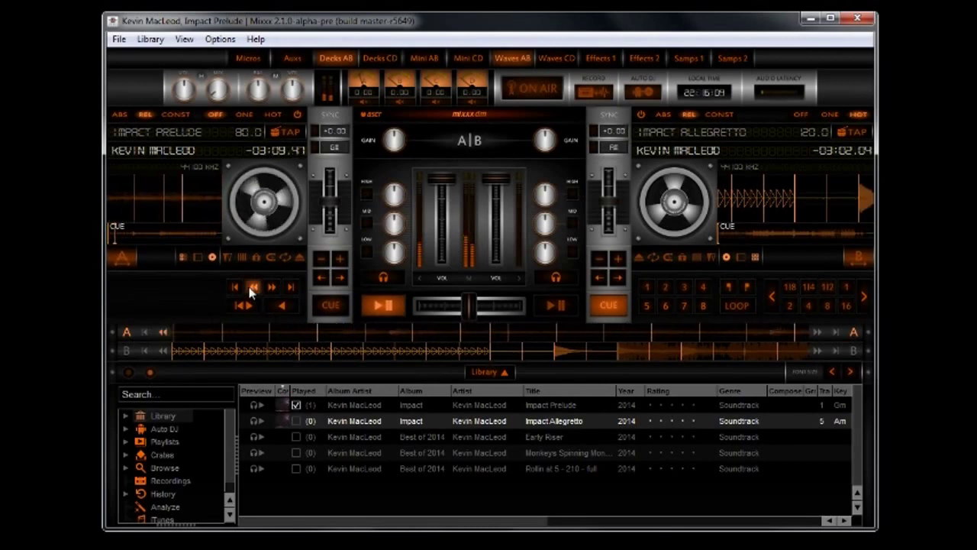
left_click(163, 333)
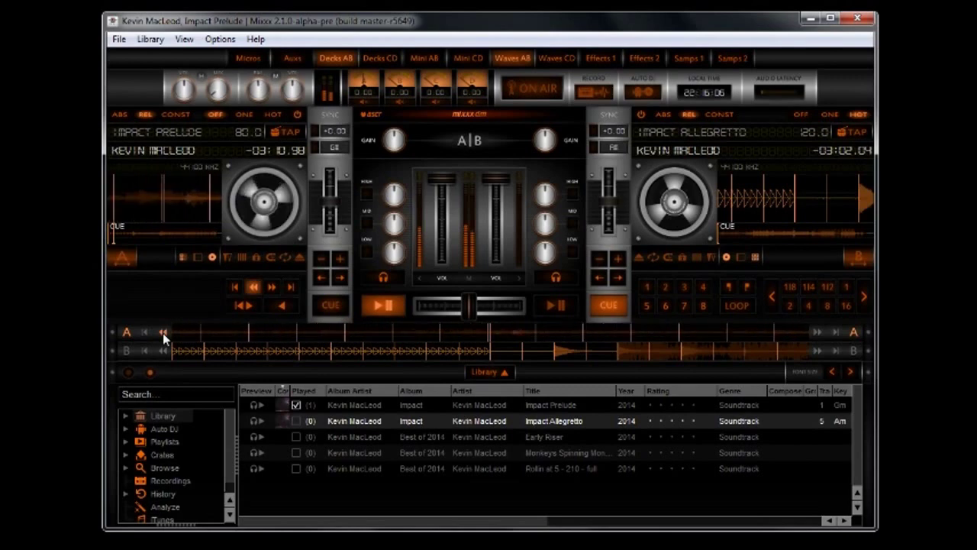
left_click(149, 333)
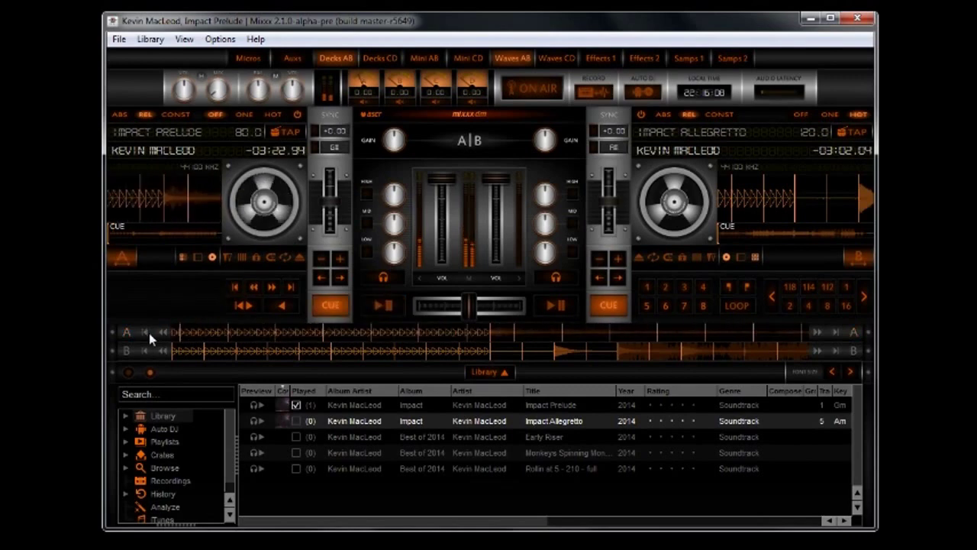
Start and pause deck A repeatedly with the wide waveform's deck A control, leaving Impact Prelude playing
left_click(126, 333)
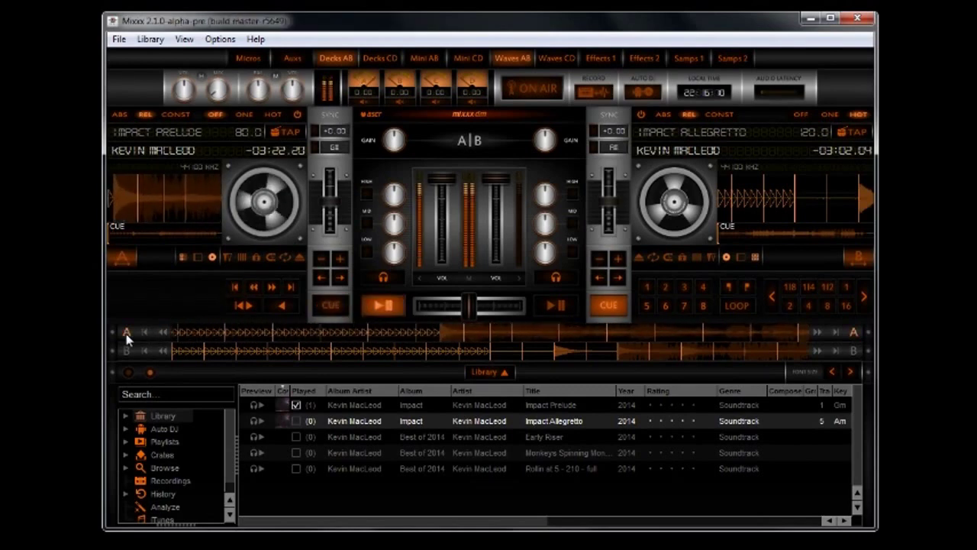
left_click(126, 333)
left_click(126, 334)
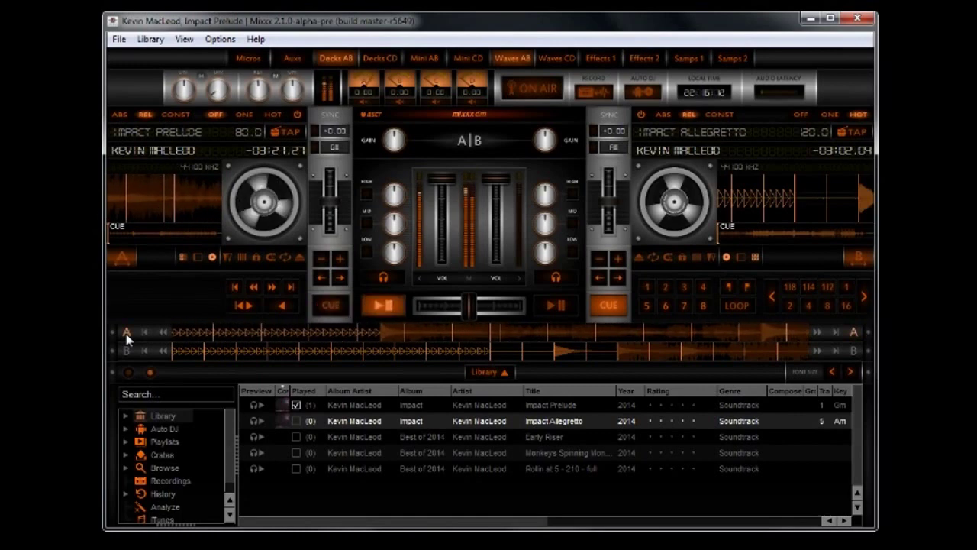
left_click(126, 333)
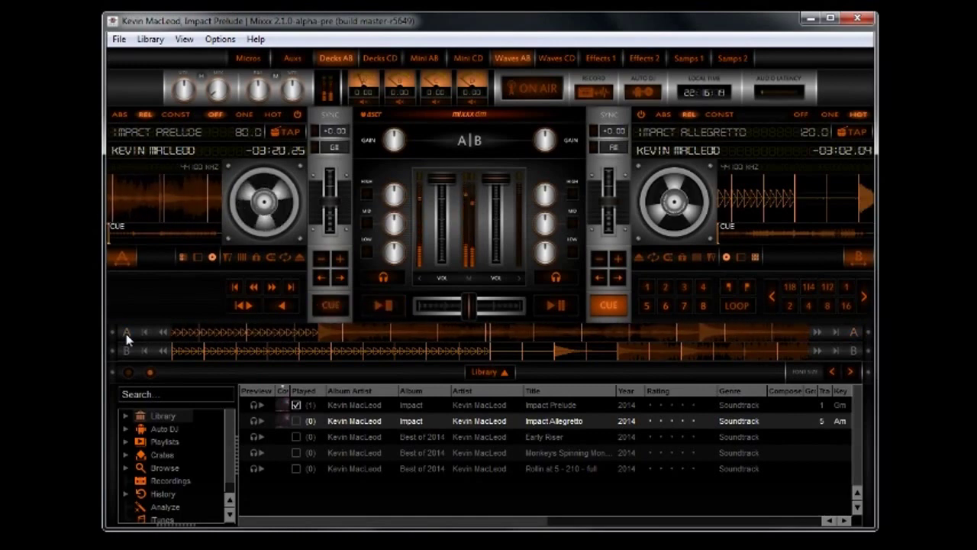
left_click(126, 334)
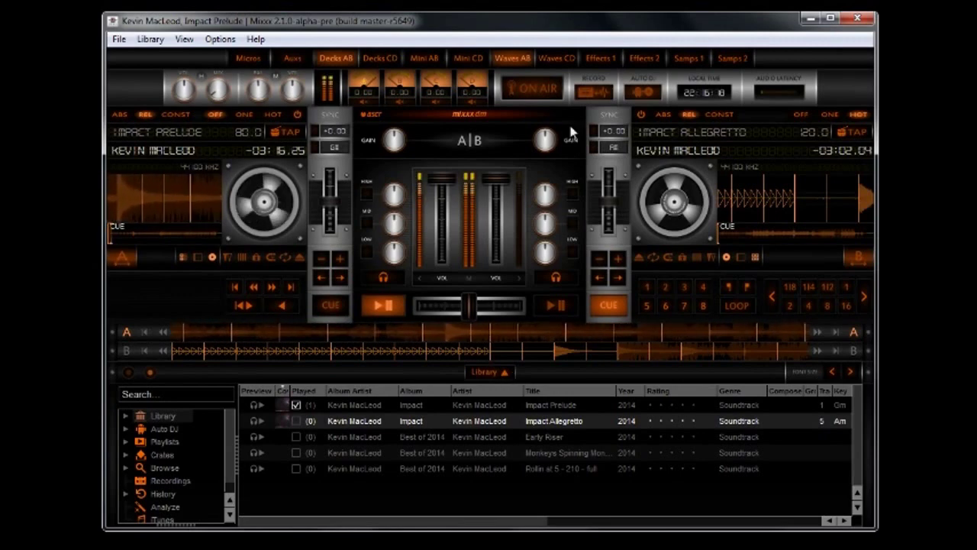
Show the Effects 1 rack and cycle through its effects past Graphic EQ to Autopan
left_click(600, 59)
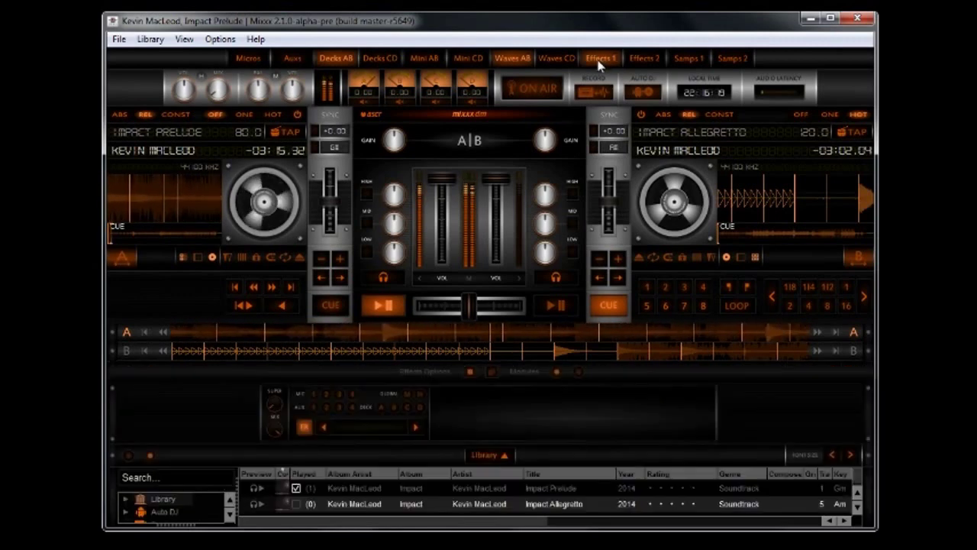
left_click(415, 427)
left_click(415, 427)
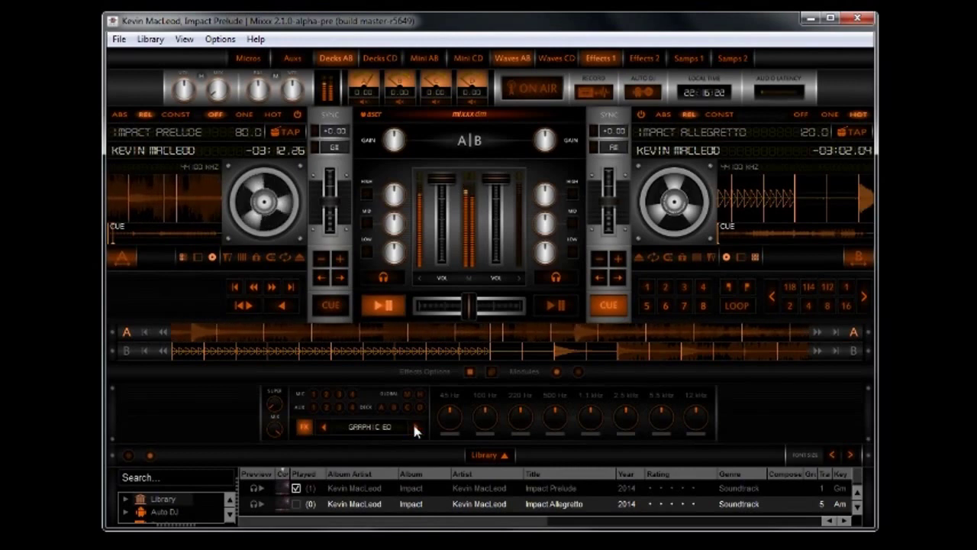
left_click(416, 427)
left_click(415, 427)
left_click(415, 426)
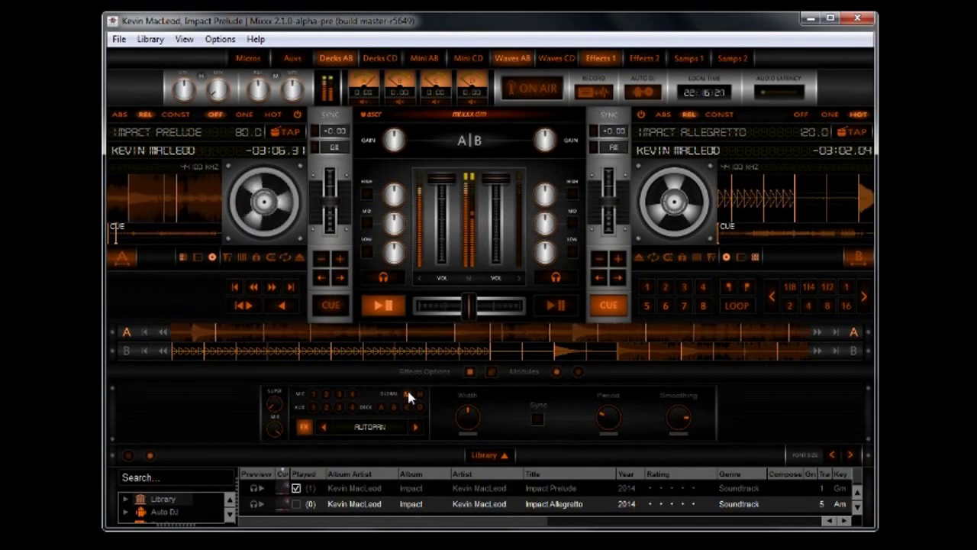
Load the sampler bank jr_samplers.xml in the Samps 1 rack, and clear the bank again
left_click(690, 57)
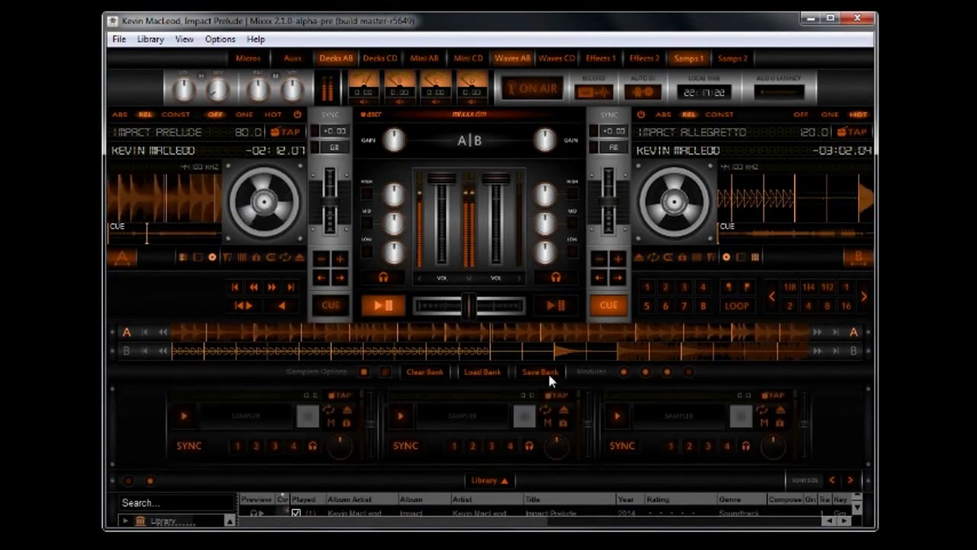
left_click(482, 372)
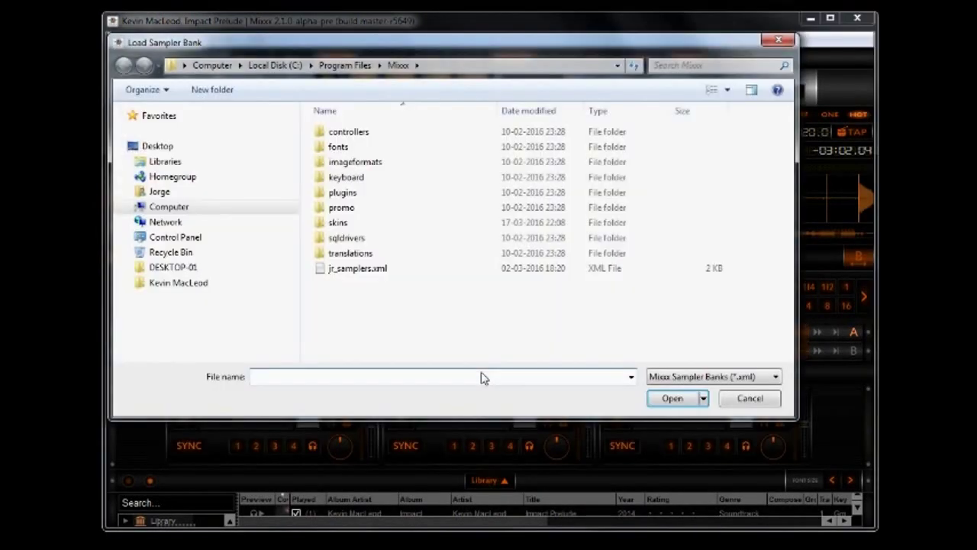
left_click(369, 267)
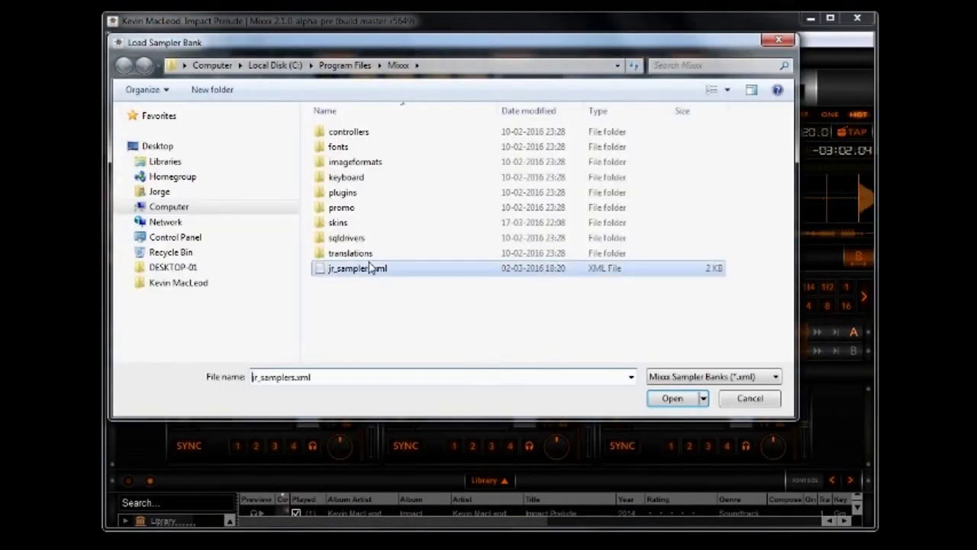
double_click(367, 269)
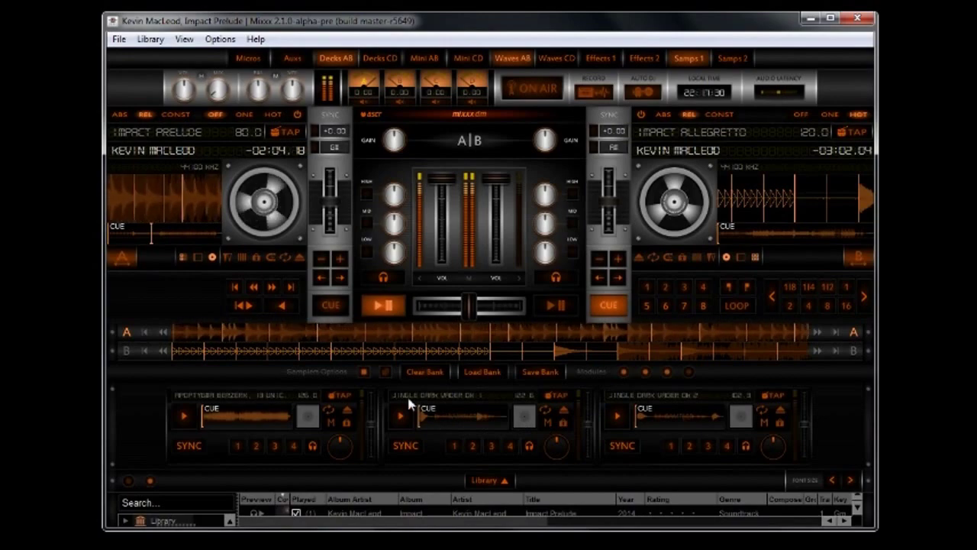
left_click(426, 370)
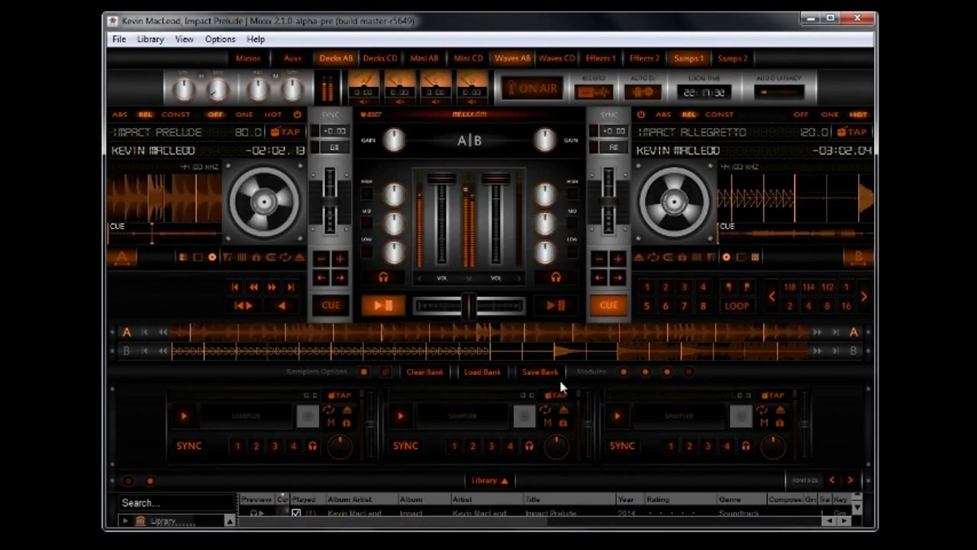
left_click(365, 372)
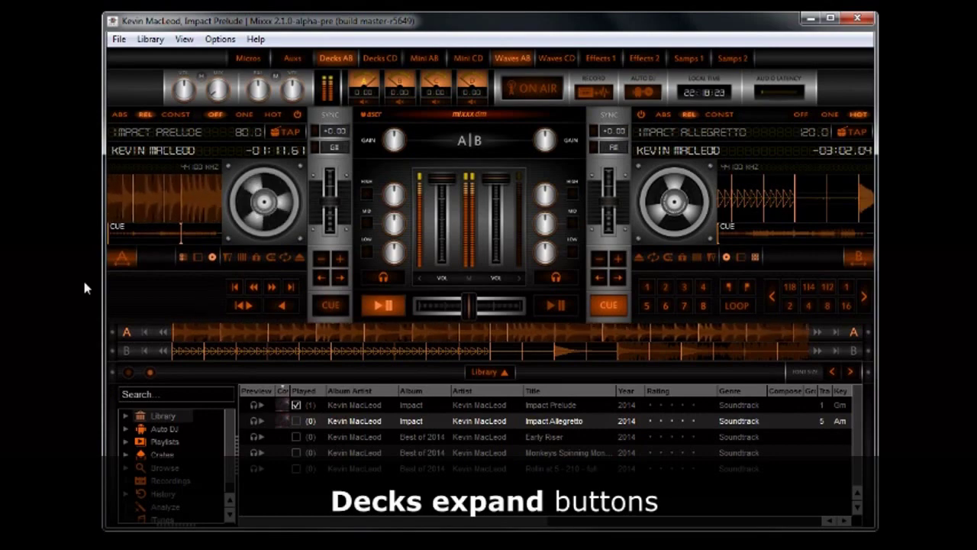
Expand deck A to a wide layout, collapse it, and expand it again
left_click(126, 263)
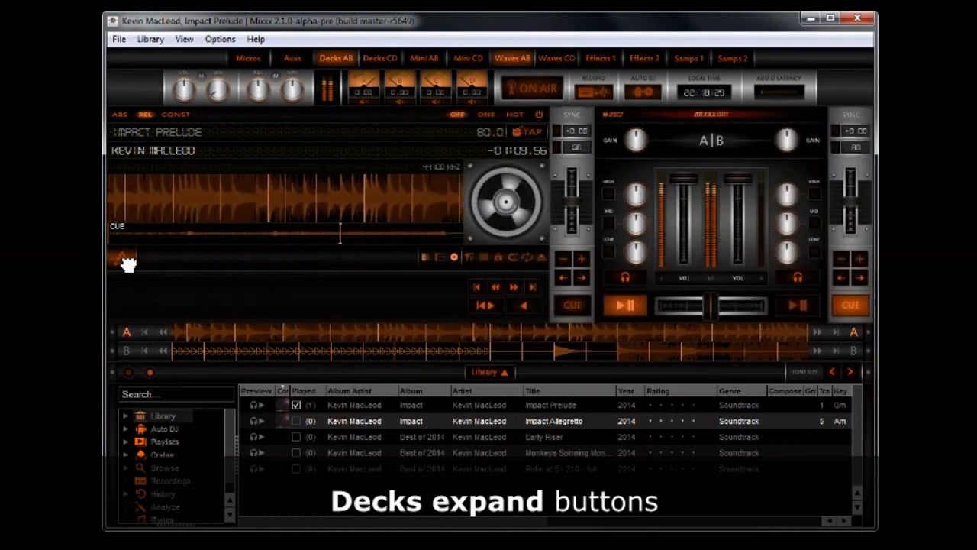
left_click(126, 261)
left_click(126, 262)
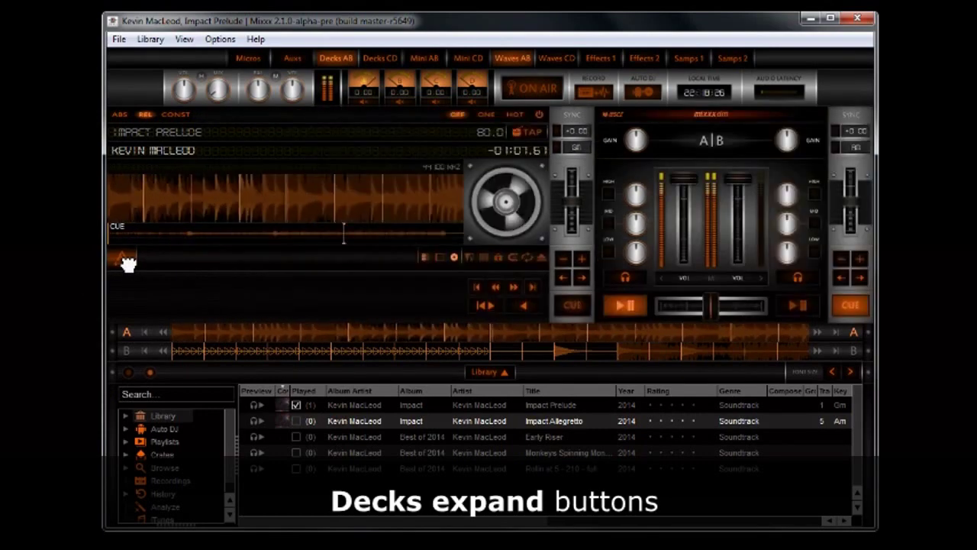
Seek to an earlier and a further point of Impact Prelude in deck A's overview, and toggle the deck's optional controls
mouse_move(196, 236)
left_mouse_down()
mouse_move(328, 245)
mouse_move(163, 240)
left_mouse_up()
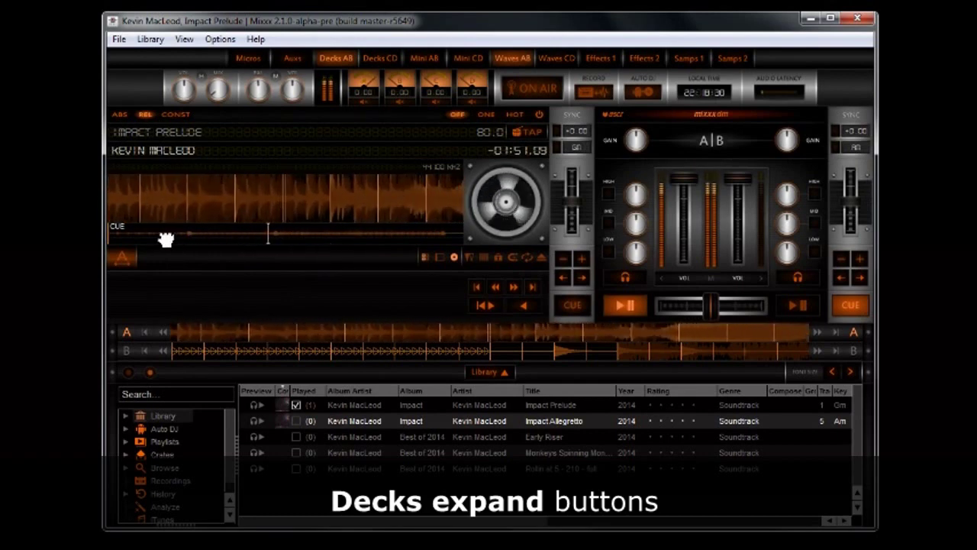
left_click(309, 238)
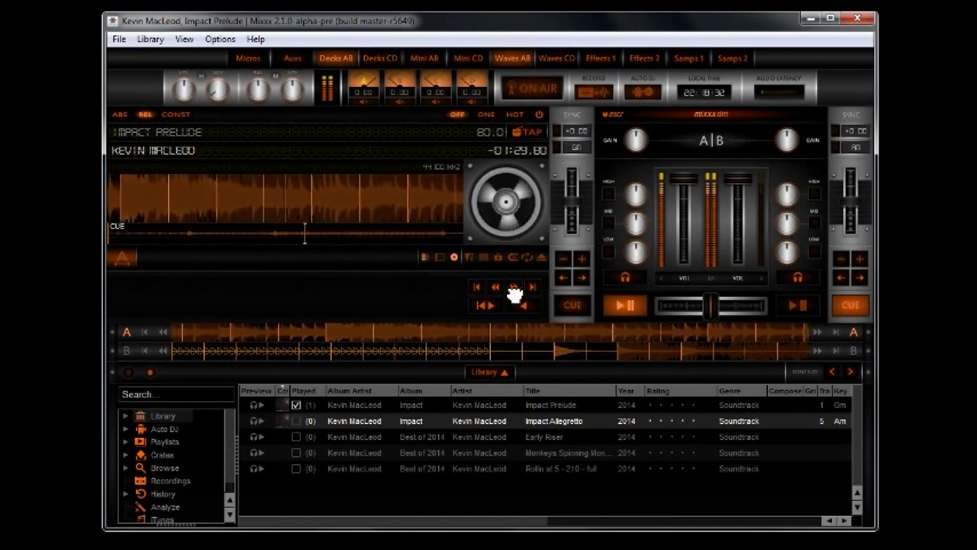
left_click(426, 259)
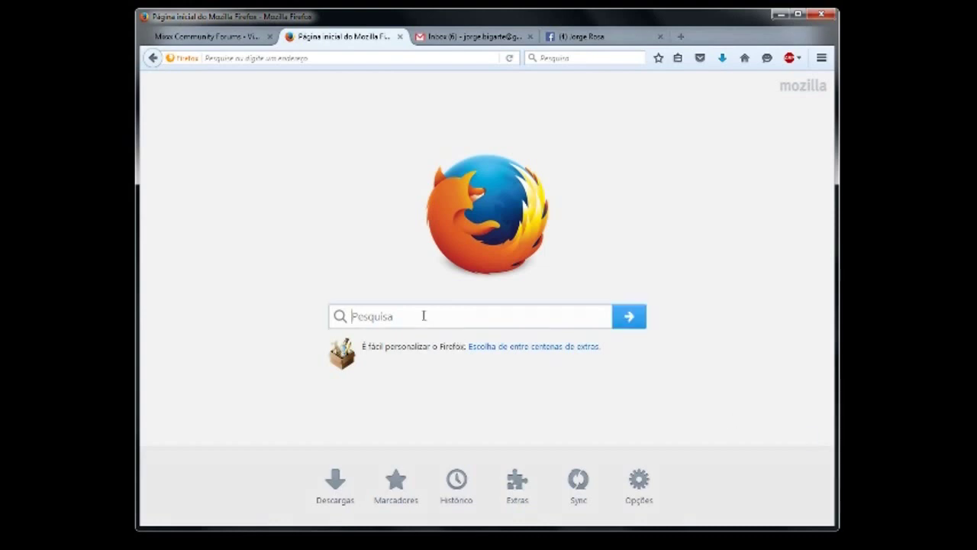
In Firefox, search the web for listen2myradio and open the site's Free Account page
type("listen2myradio")
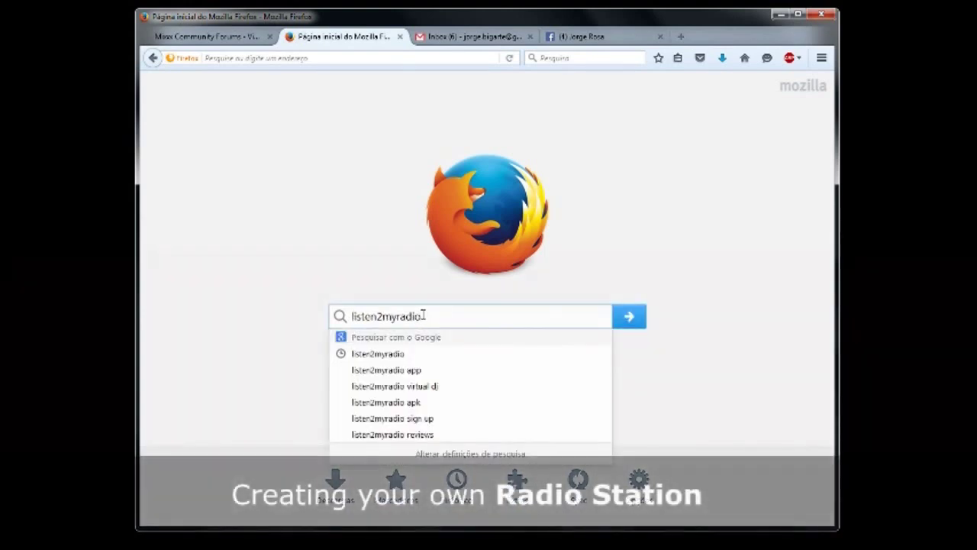
left_click(629, 320)
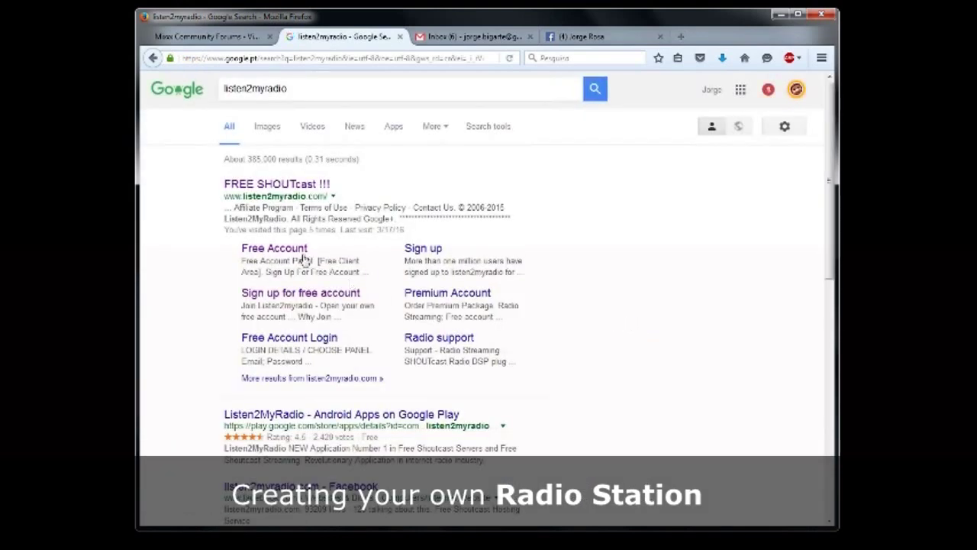
left_click(294, 252)
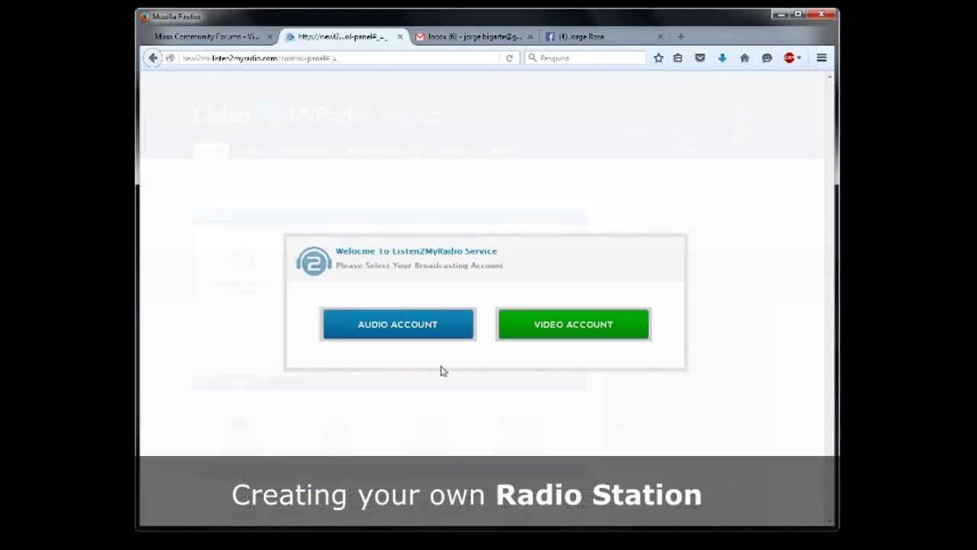
Choose an audio account, and submit the channel title "JRadio - A rádio feita de som!", both listening-page texts and the URL jradioradiostream32
left_click(415, 326)
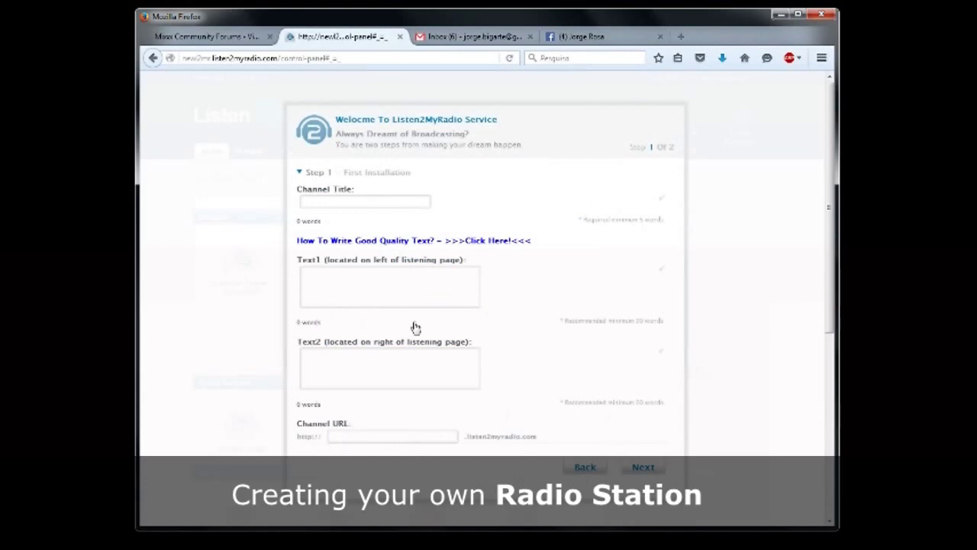
left_click(359, 201)
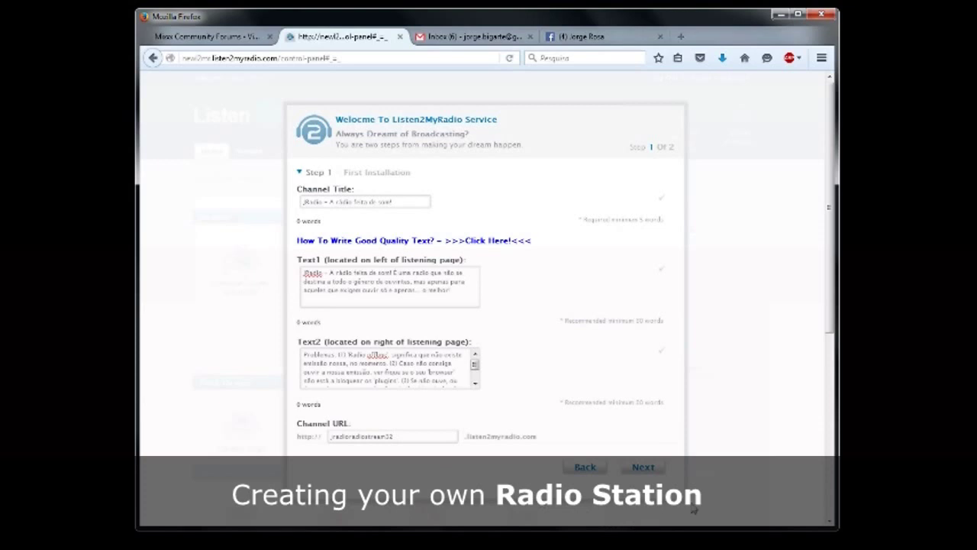
left_click(643, 468)
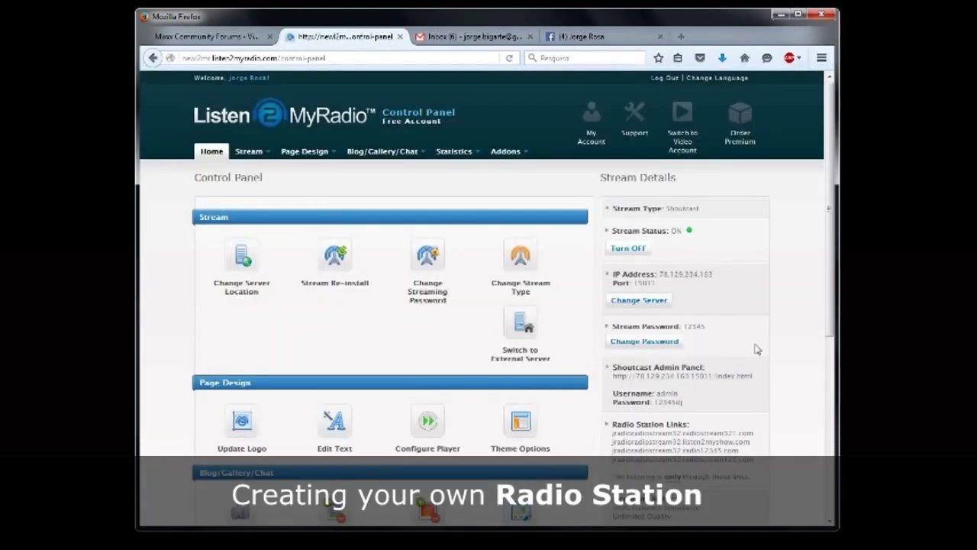
Review the stream details in the control panel, and open Mixxx's Live Broadcasting preferences, moving the dialog aside for comparison
scroll(756, 349, "down", 2)
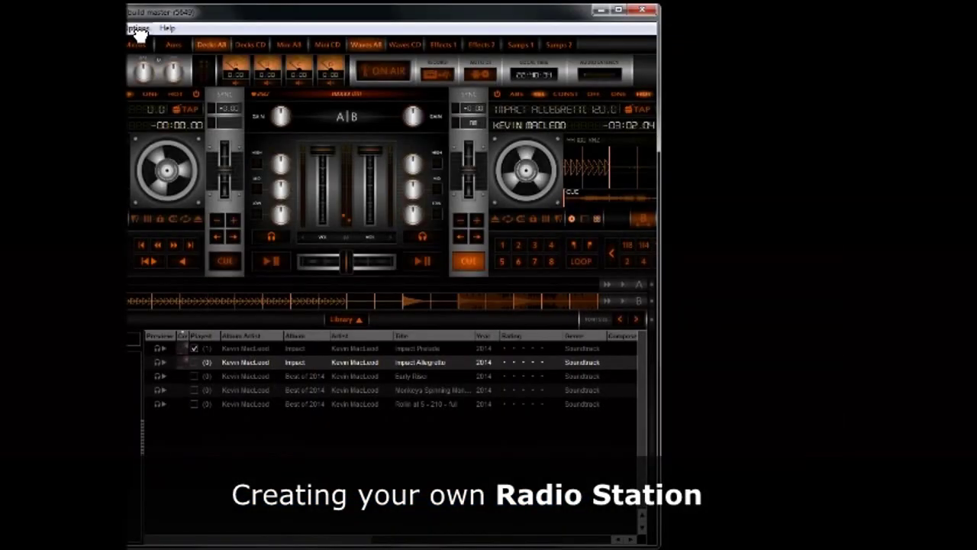
left_click(138, 30)
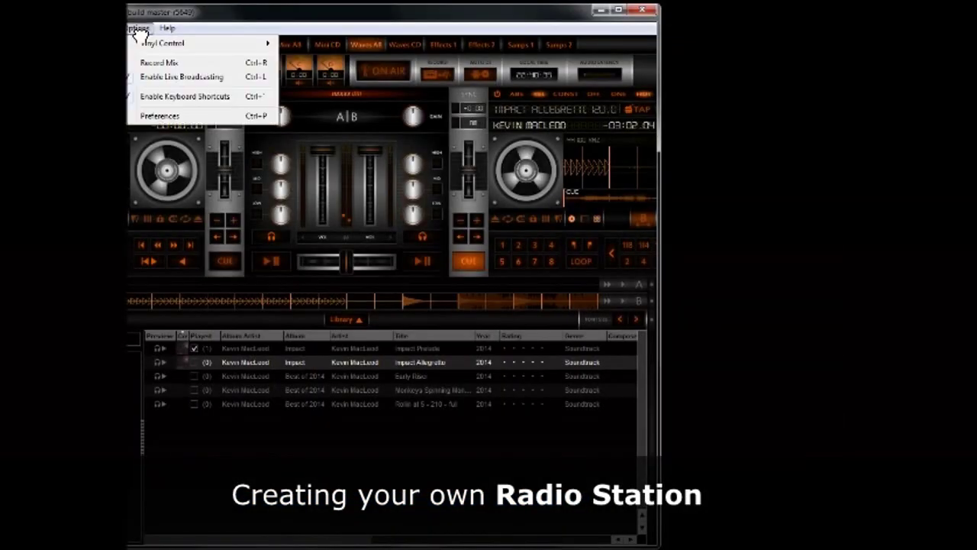
left_click(188, 121)
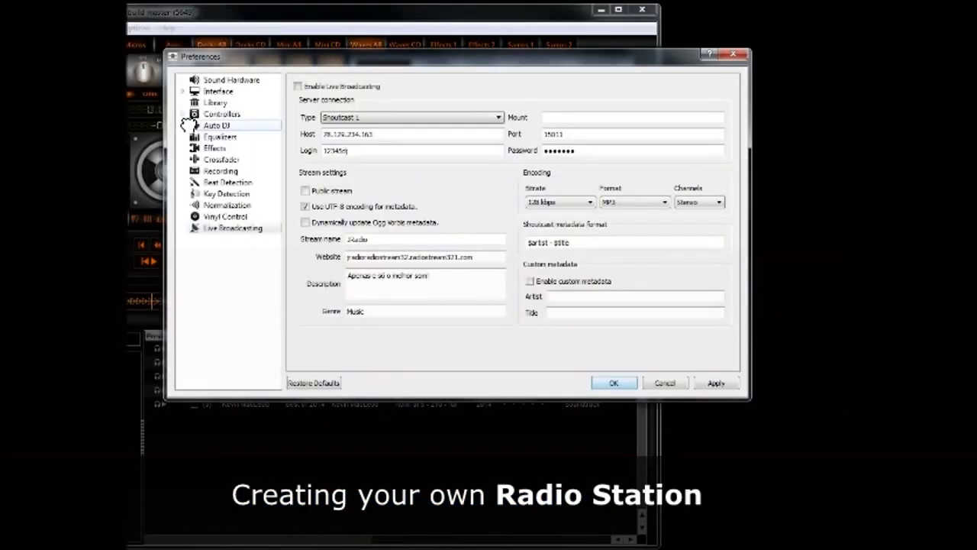
left_click_drag(453, 70, 374, 68)
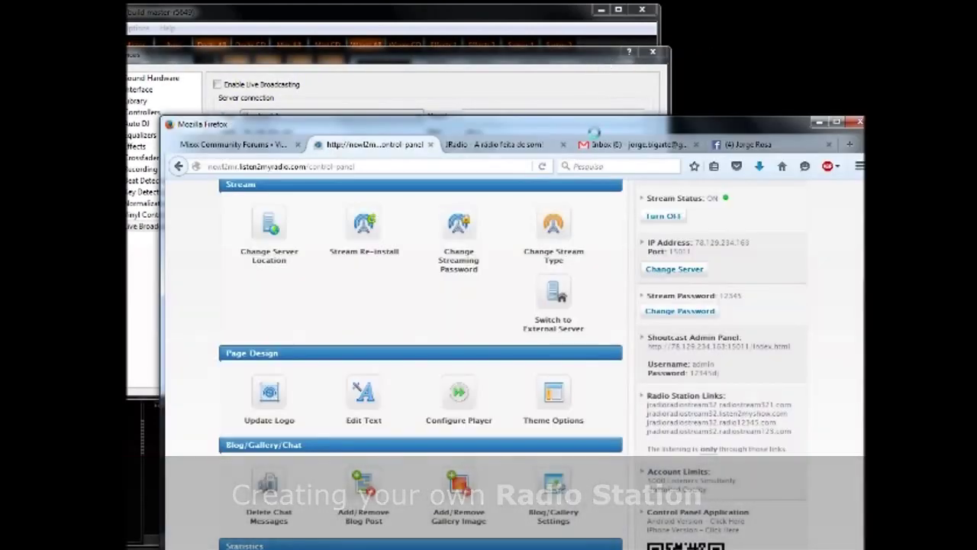
Move the Firefox window below the broadcasting settings and compare the control panel's IP address and port with Mixxx's Host and Port values
left_click_drag(595, 130, 562, 225)
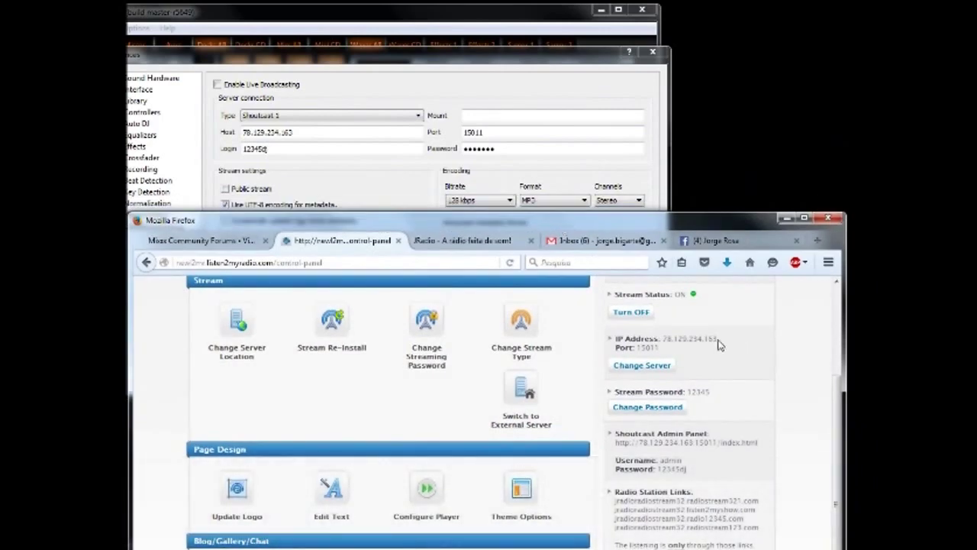
left_click_drag(721, 343, 669, 341)
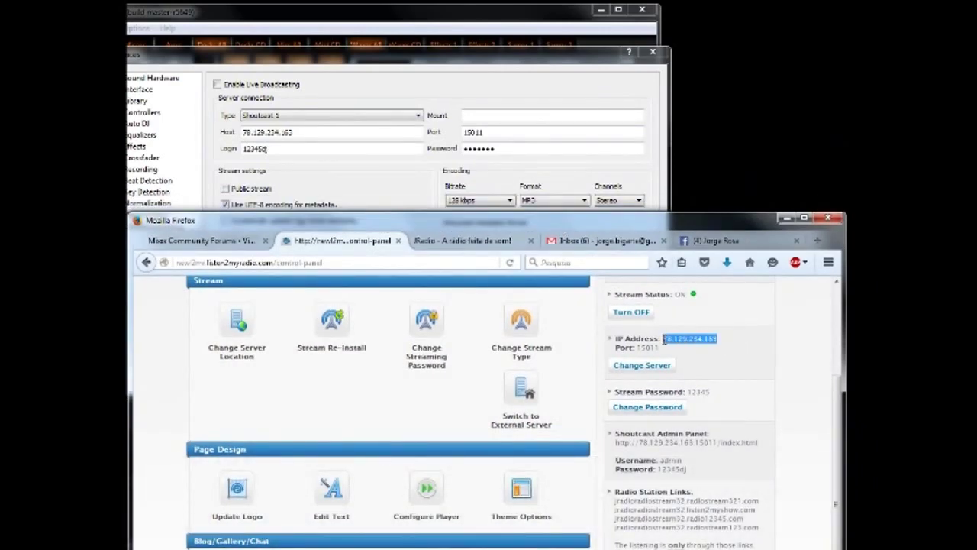
left_click(311, 133)
left_click_drag(312, 133, 236, 134)
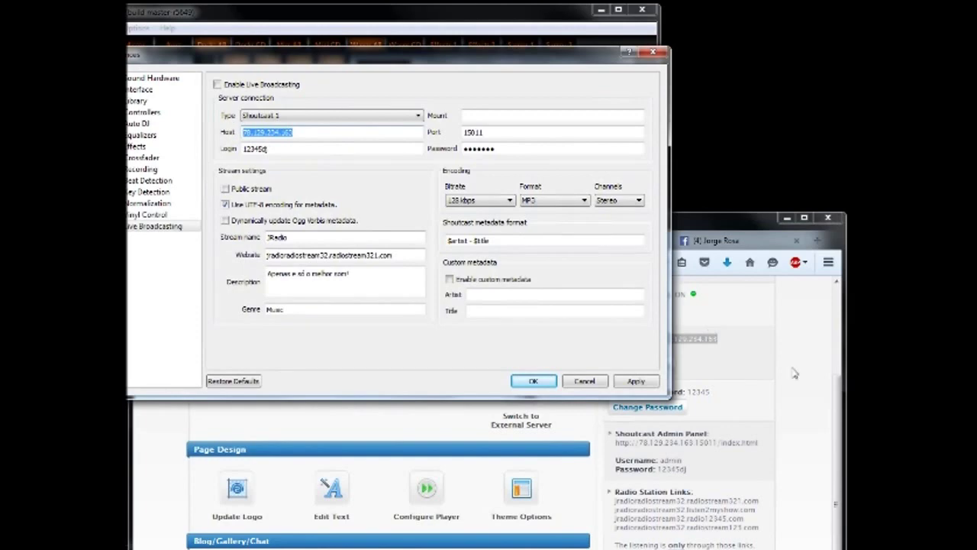
left_click(822, 376)
left_click_drag(659, 348, 476, 135)
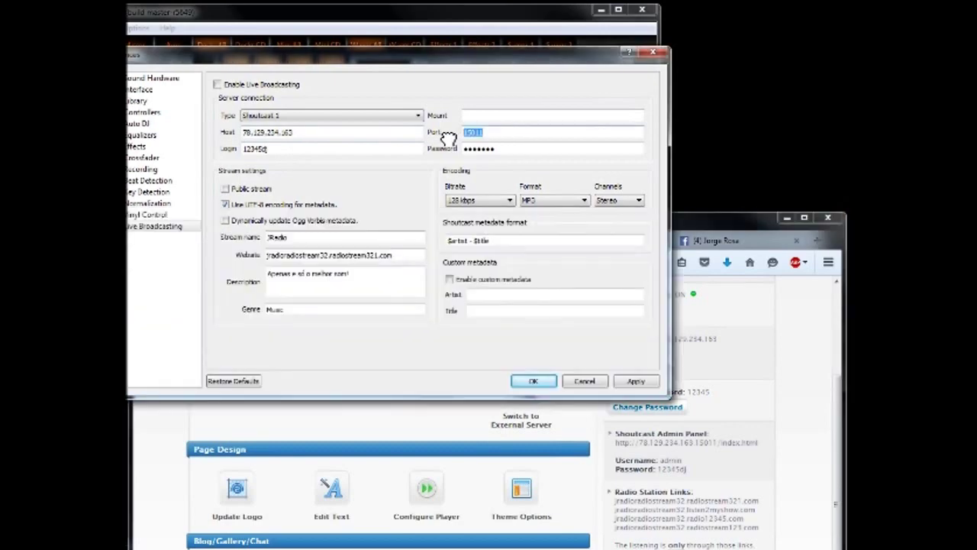
Compare the Shoutcast admin panel password in the control panel with the Login value in the Live Broadcasting preferences
left_click(814, 404)
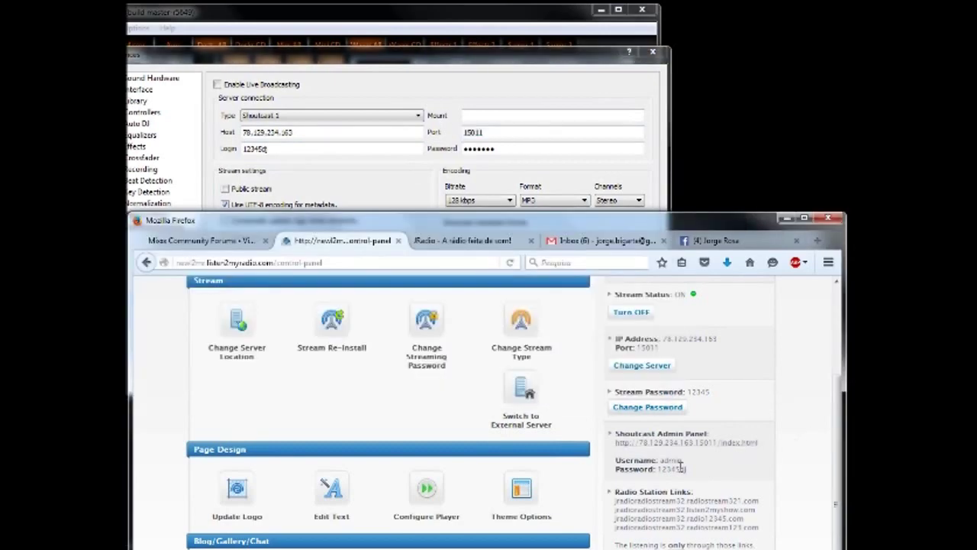
left_click_drag(689, 472, 656, 472)
left_click_drag(282, 153, 233, 150)
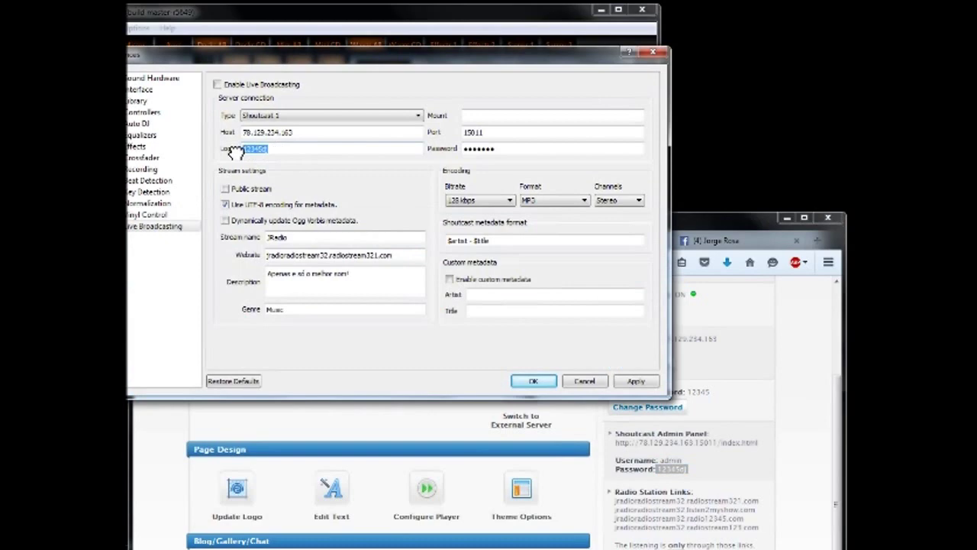
Compare the first radio station link, jradioradiostream32.radiostream321.com, with the Website value in Mixxx's stream settings
left_click(802, 494)
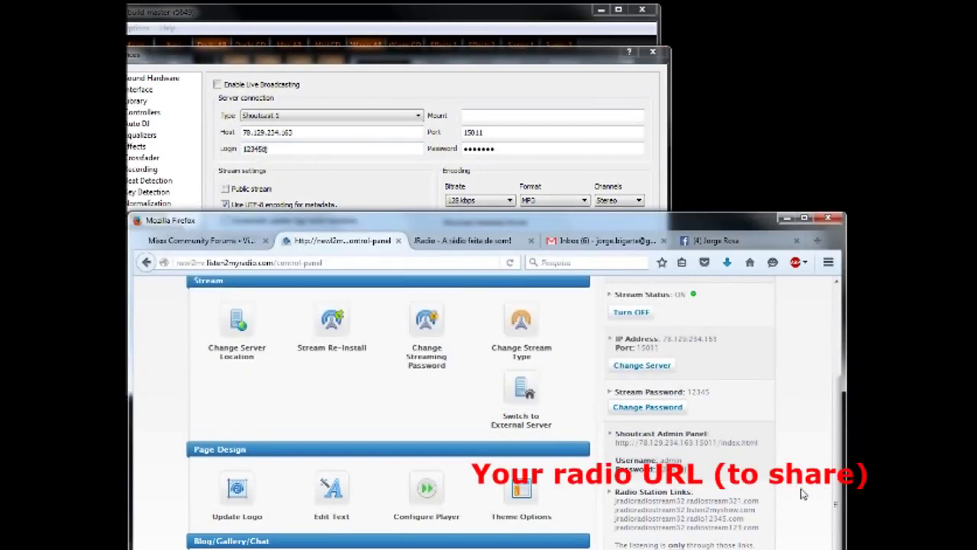
left_click_drag(765, 506, 621, 507)
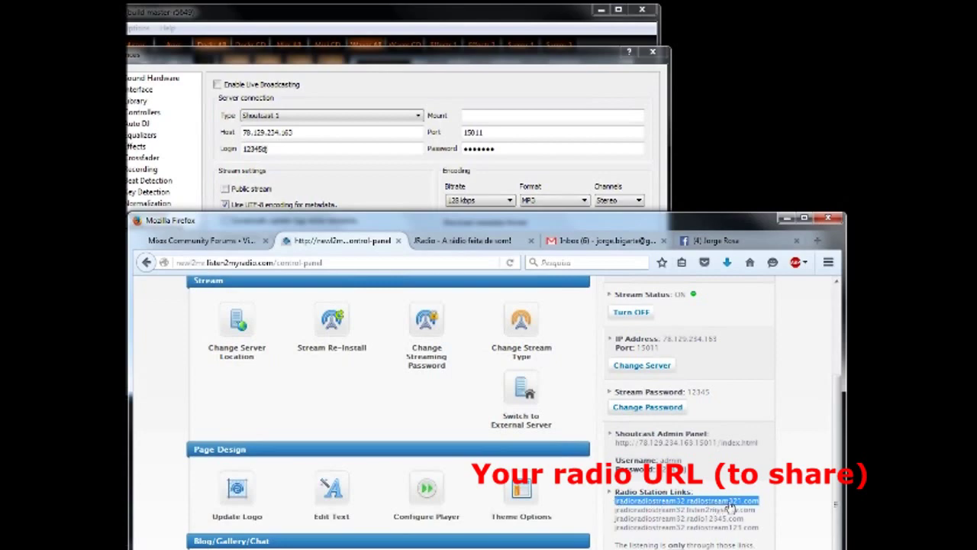
left_click(391, 187)
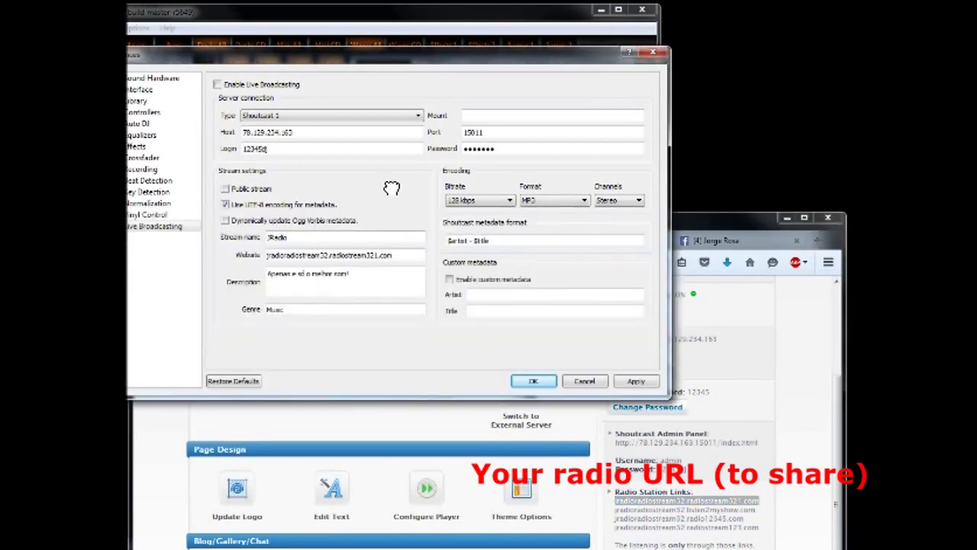
left_click_drag(399, 255, 229, 255)
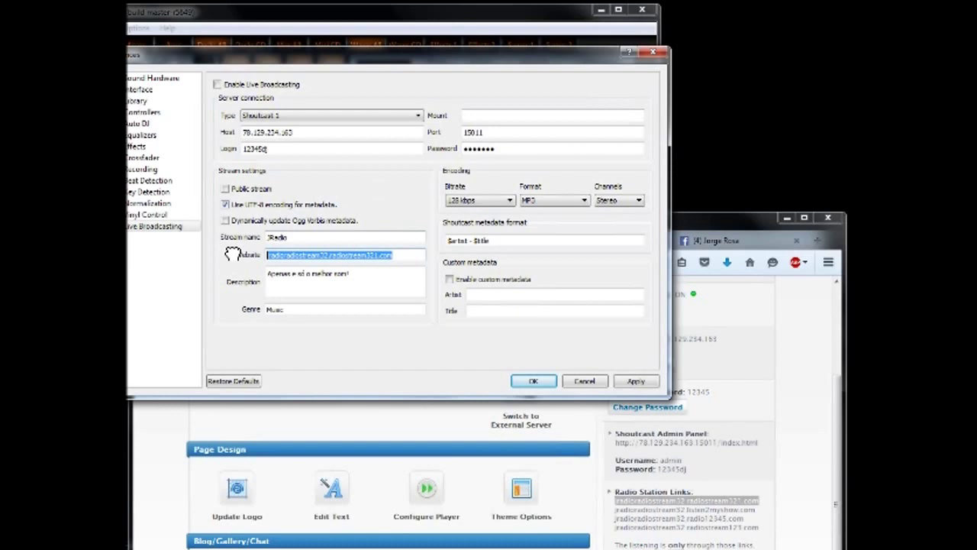
Choose Shoutcast 1 as the server type and accept the Live Broadcasting preferences
left_click(370, 117)
left_click(337, 135)
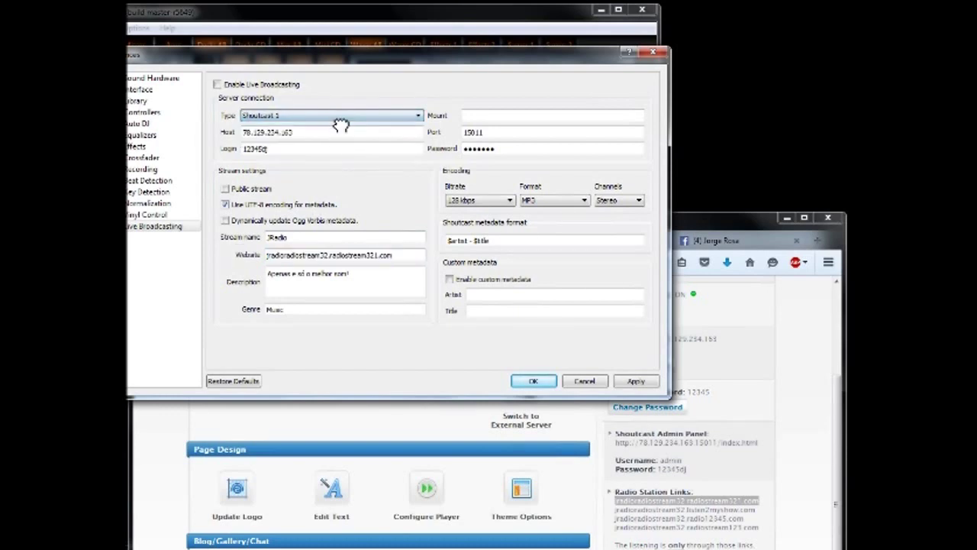
left_click(534, 381)
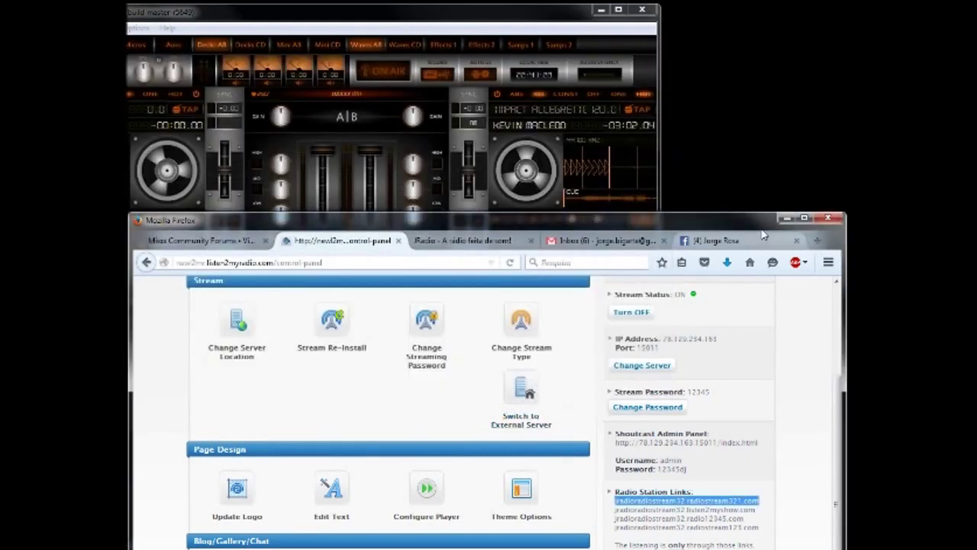
Minimize Firefox, put Mixxx on air to start live broadcasting, and dismiss the connection notice
left_click(787, 218)
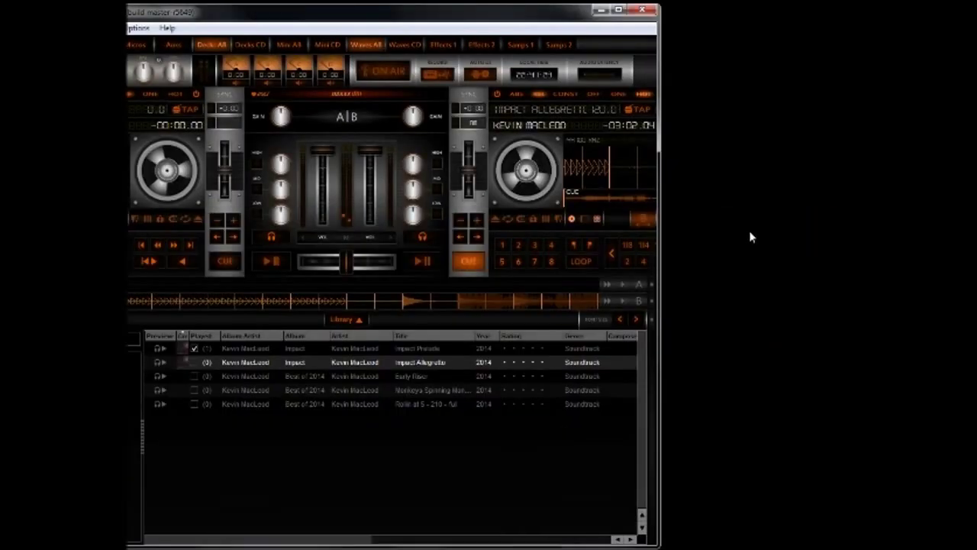
left_click(383, 76)
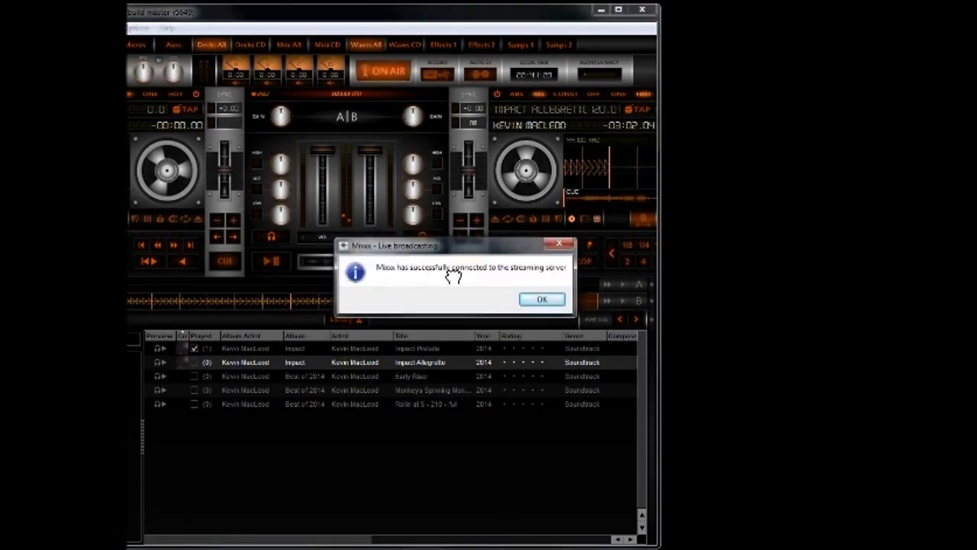
left_click(540, 302)
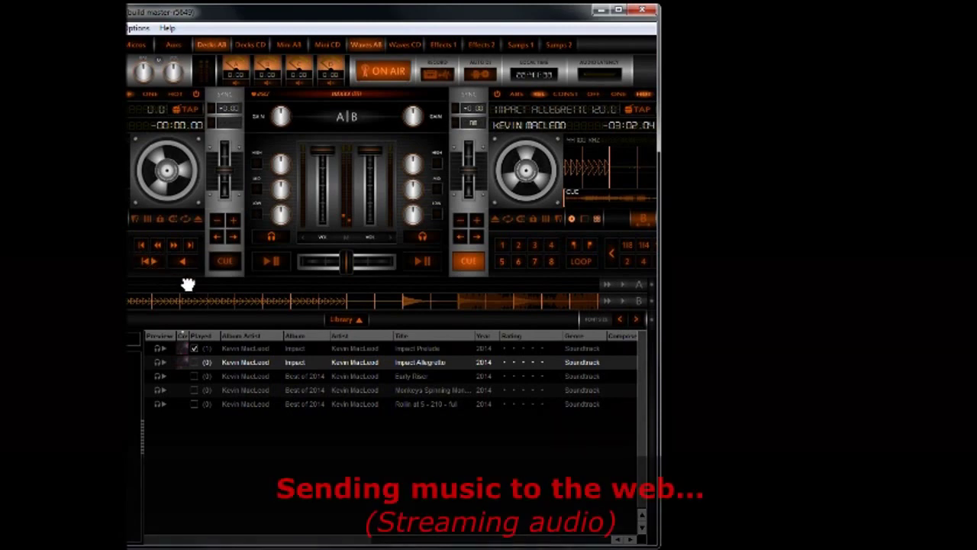
Play Impact Allegretto on deck B and bring the station's control panel in Firefox back to the front
left_click(430, 263)
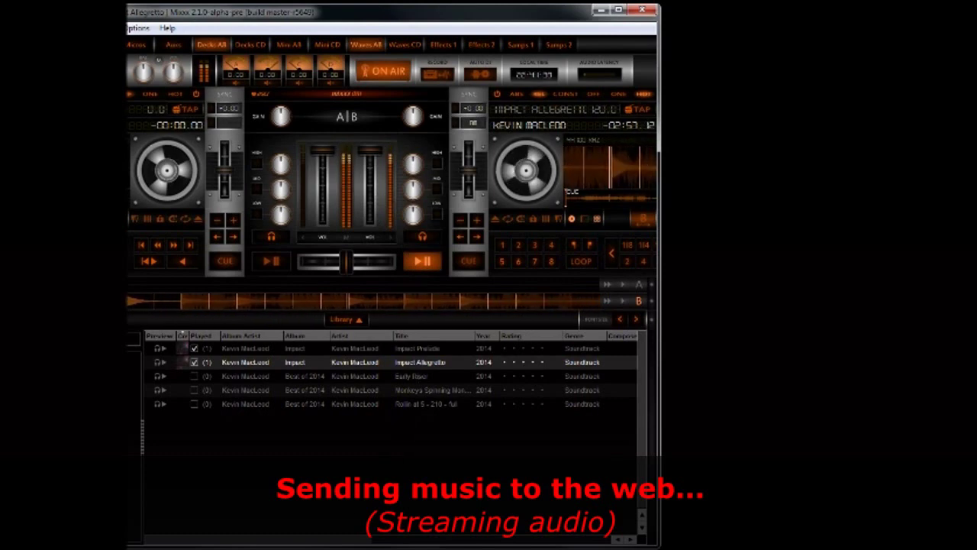
left_click(347, 541)
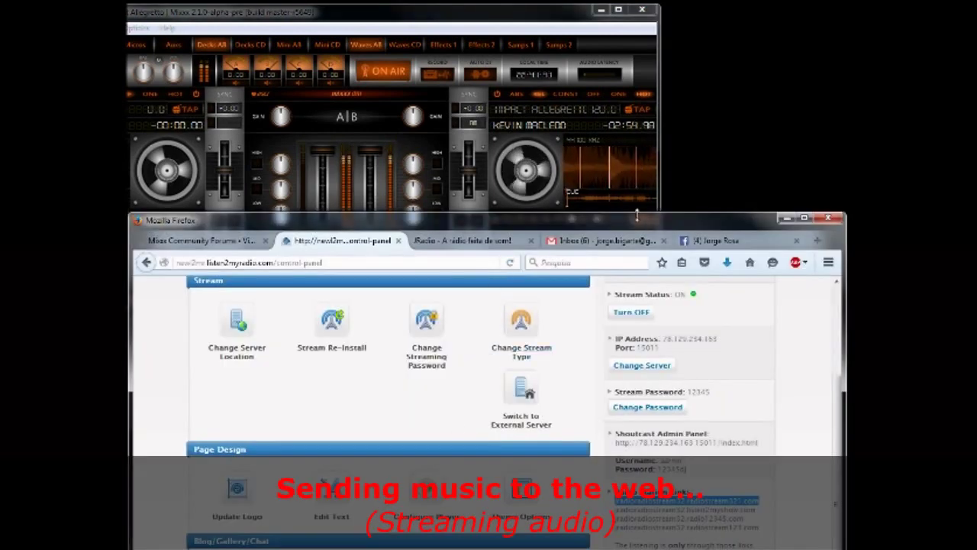